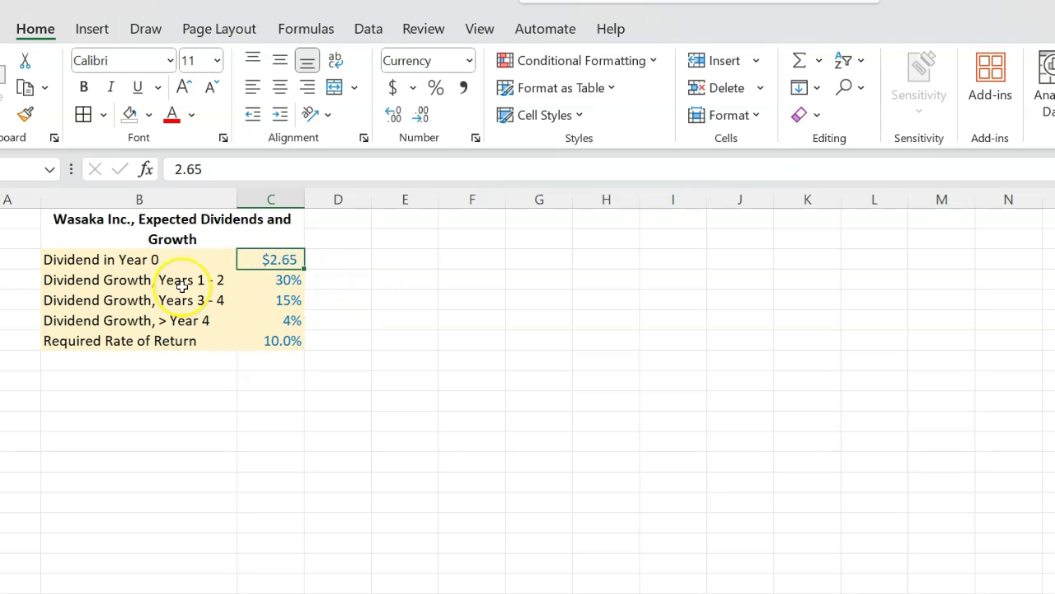
Step: Review the Years 1–2 (30%) and Years 3–4 (15%) growth rates in C4 and C5
click(288, 281)
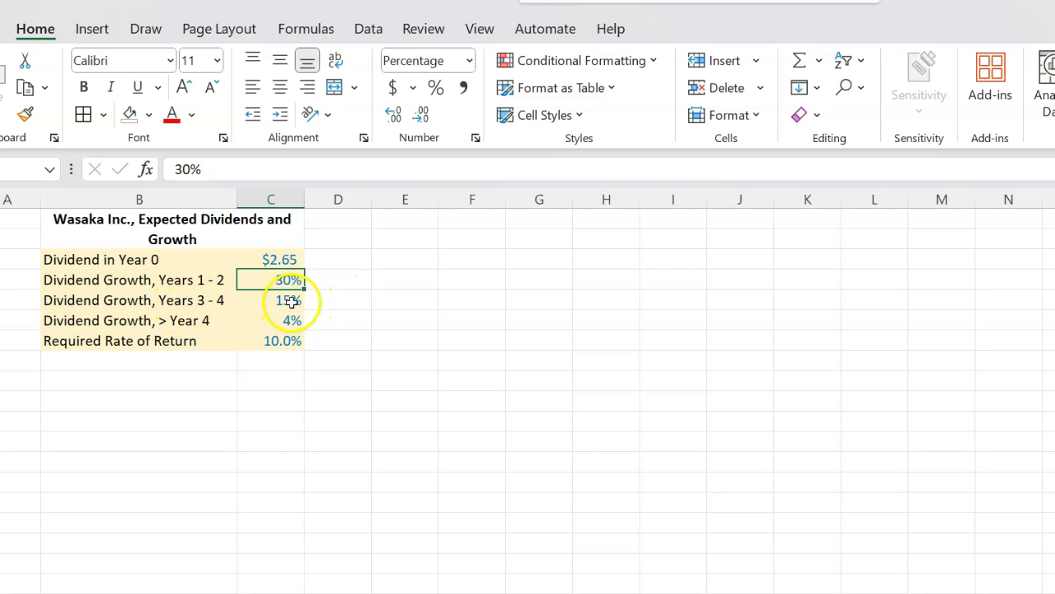
click(278, 301)
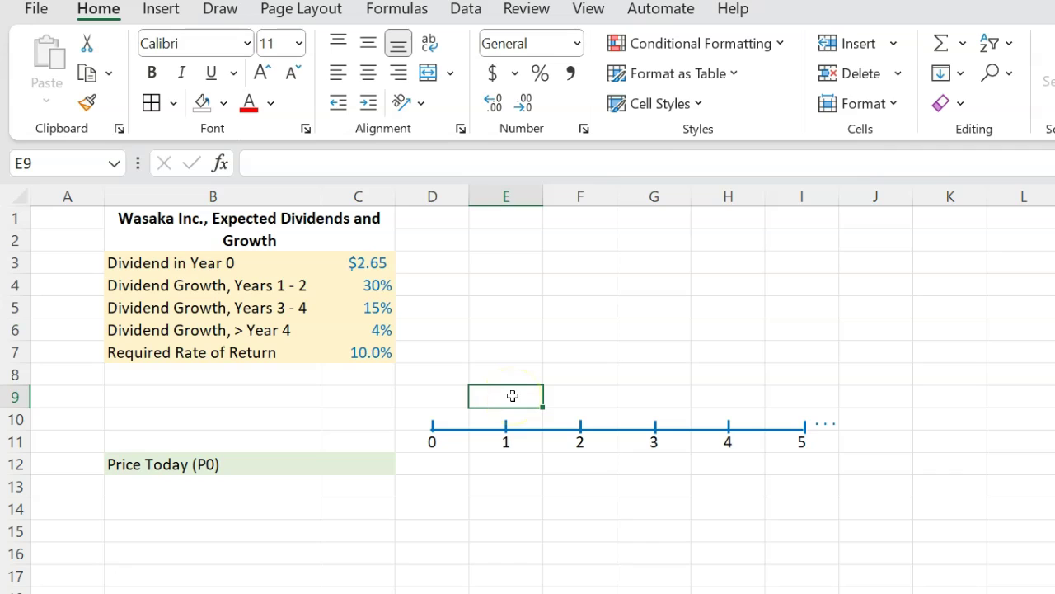
Step: Compute the year 1 and 2 dividends ($3.45, $4.48) by growing the prior dividend at 30%
text(=)
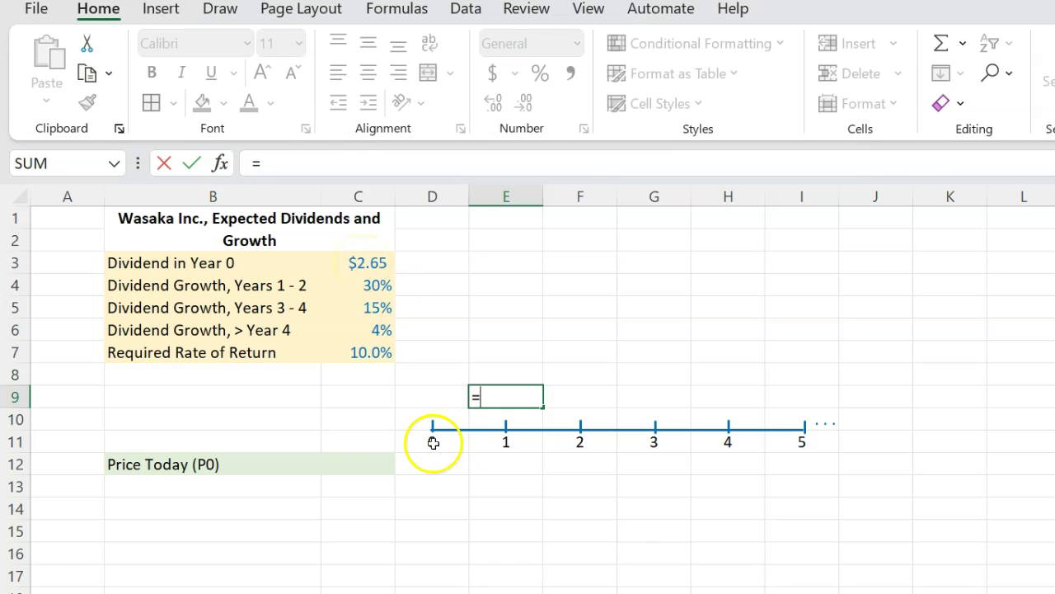
click(366, 262)
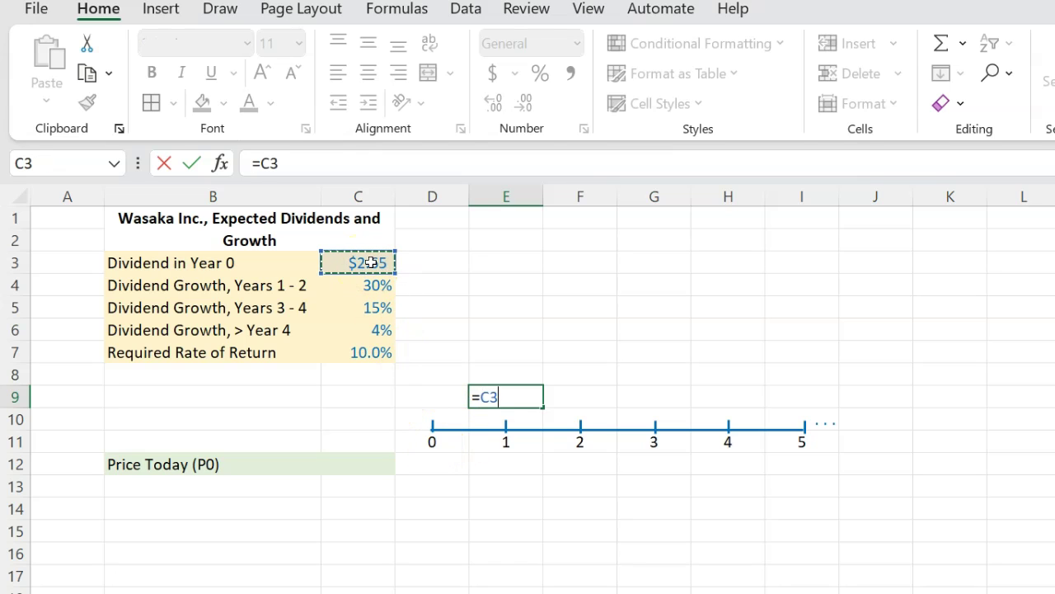
text(*(1+)
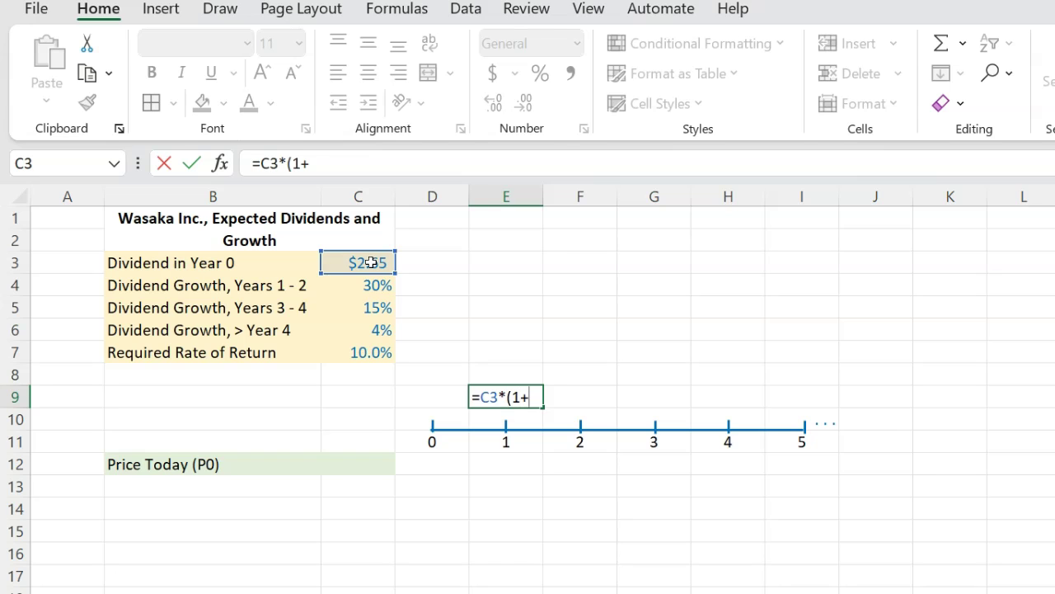
click(374, 284)
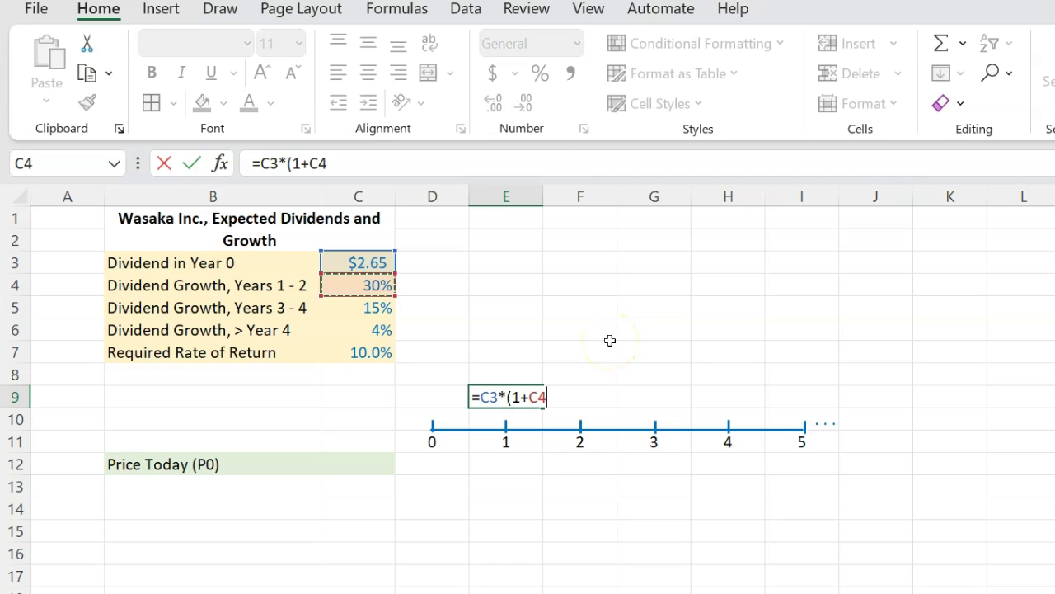
text())
key(Return)
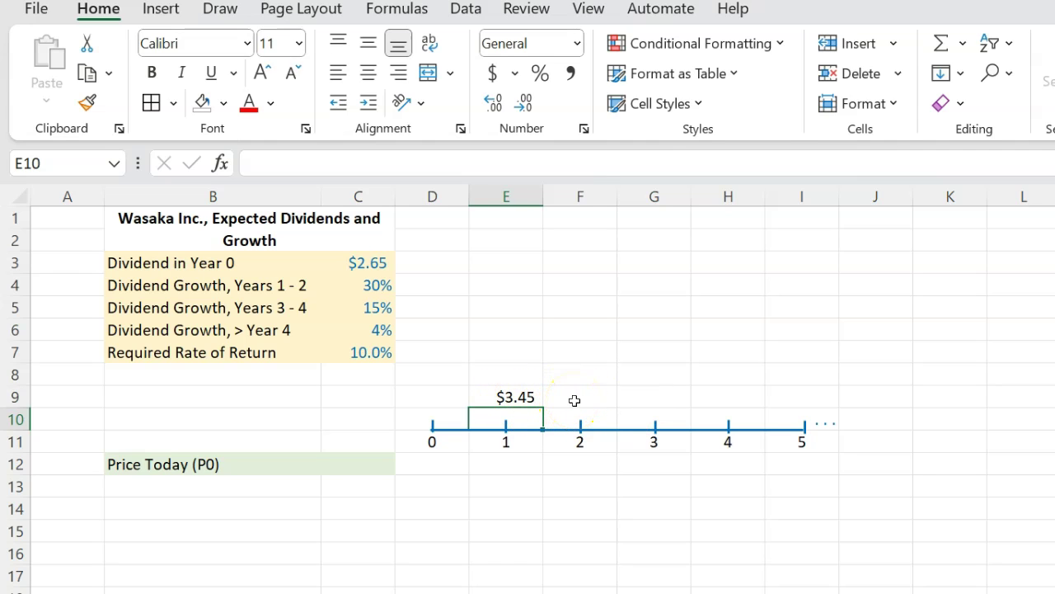
click(574, 400)
text(=)
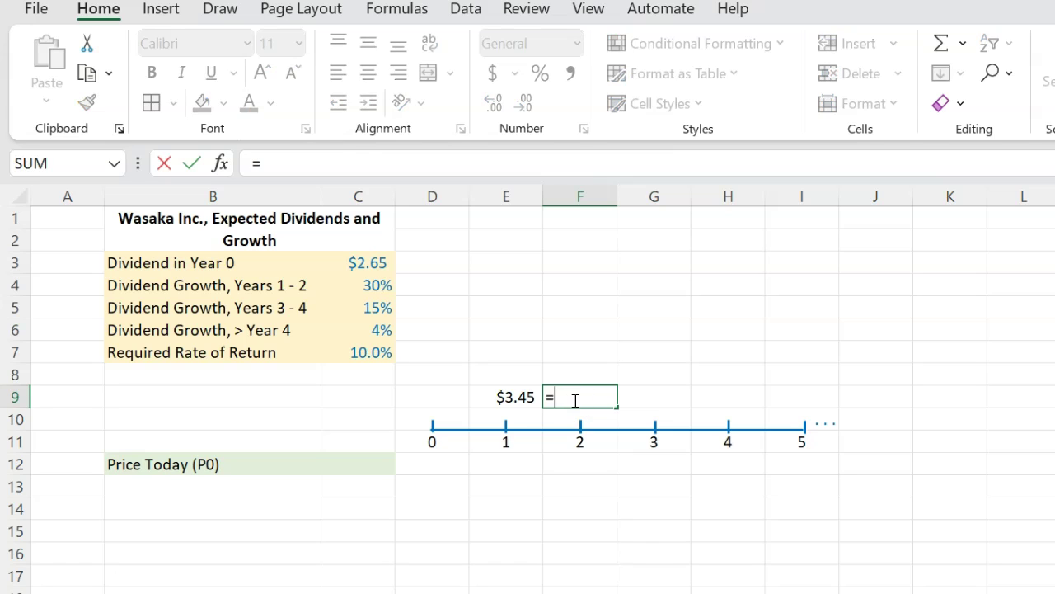
key(Left)
text(*)
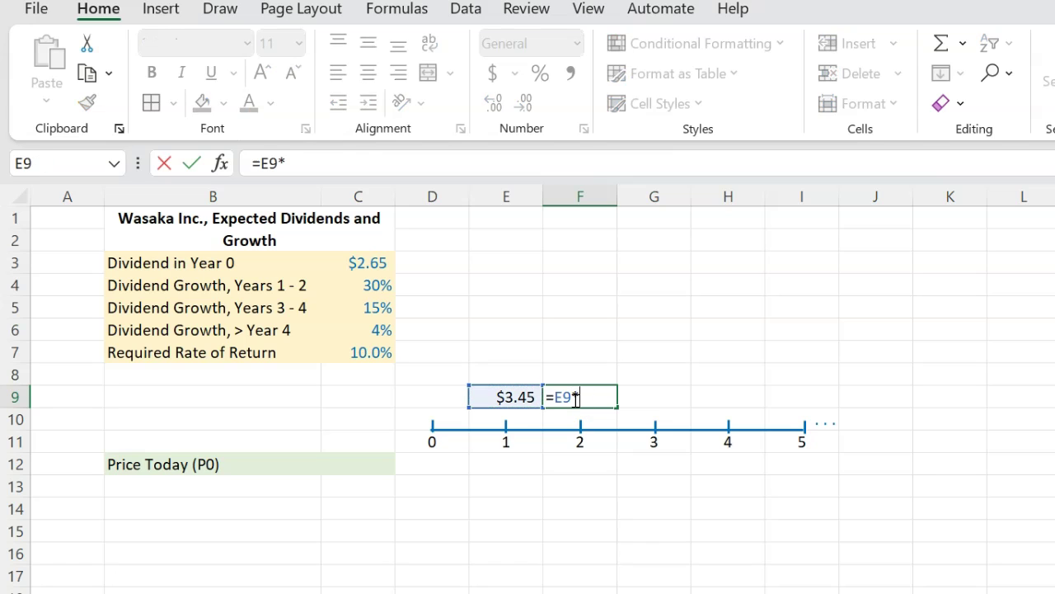
text((1+)
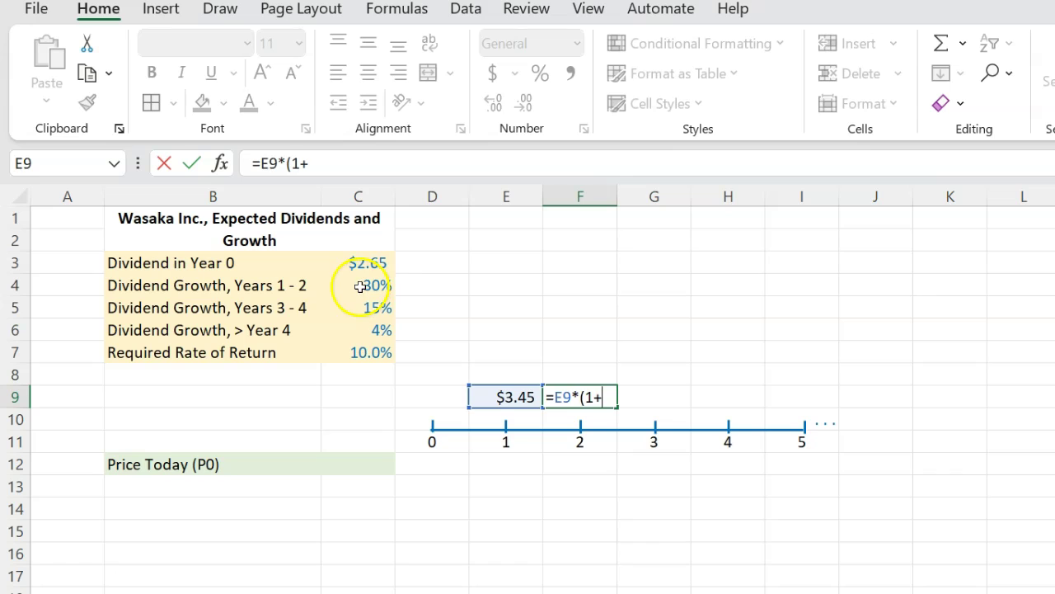
click(360, 286)
text())
key(Tab)
Step: Compute the year 3 and 4 dividends ($5.15, $5.92) at the 15% growth rate
text(=)
key(Left)
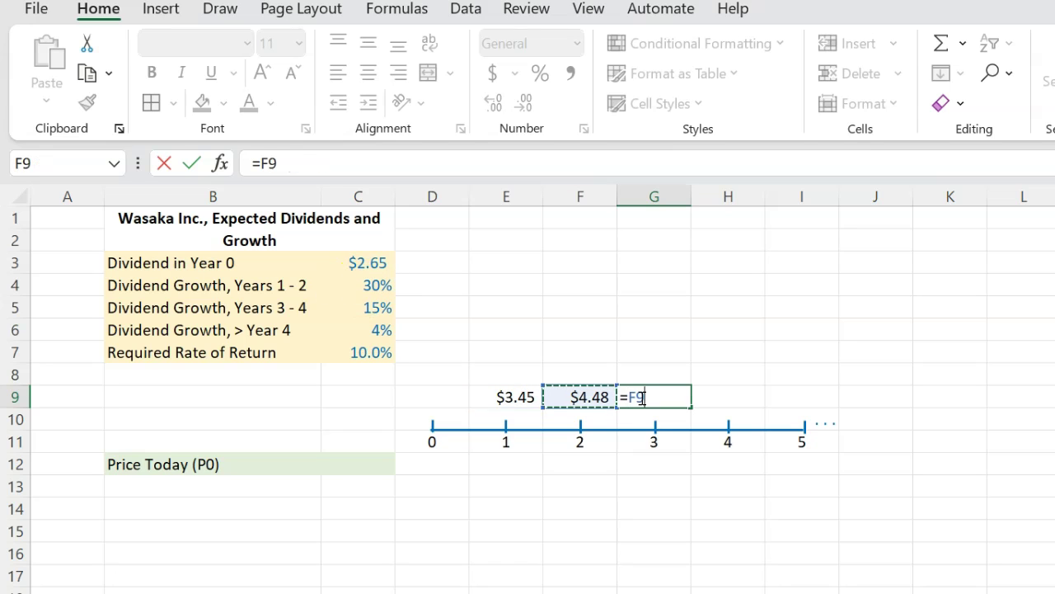
click(612, 397)
text(*(1)
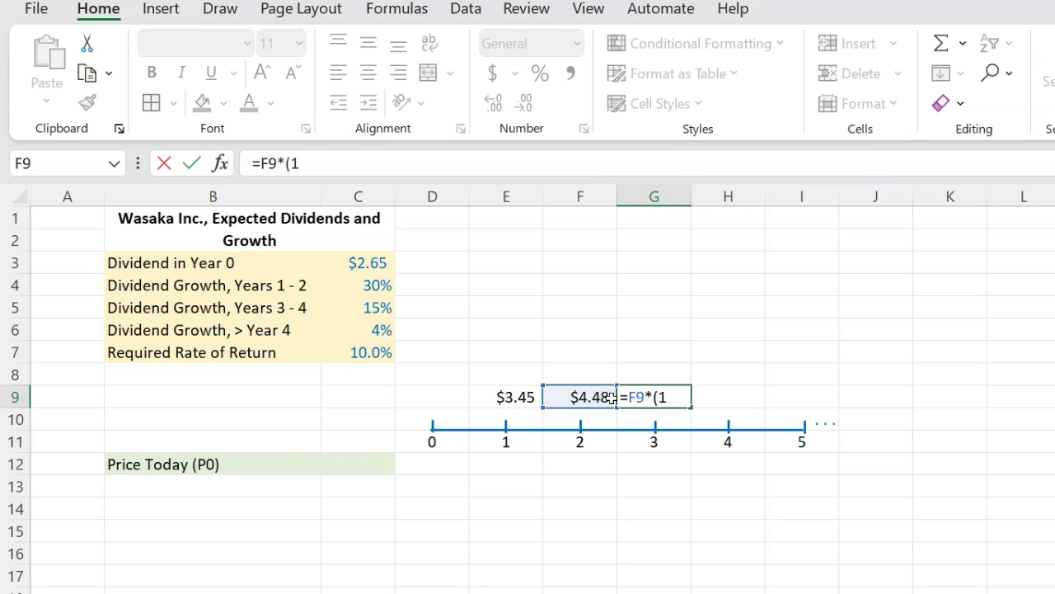
text(+)
click(377, 307)
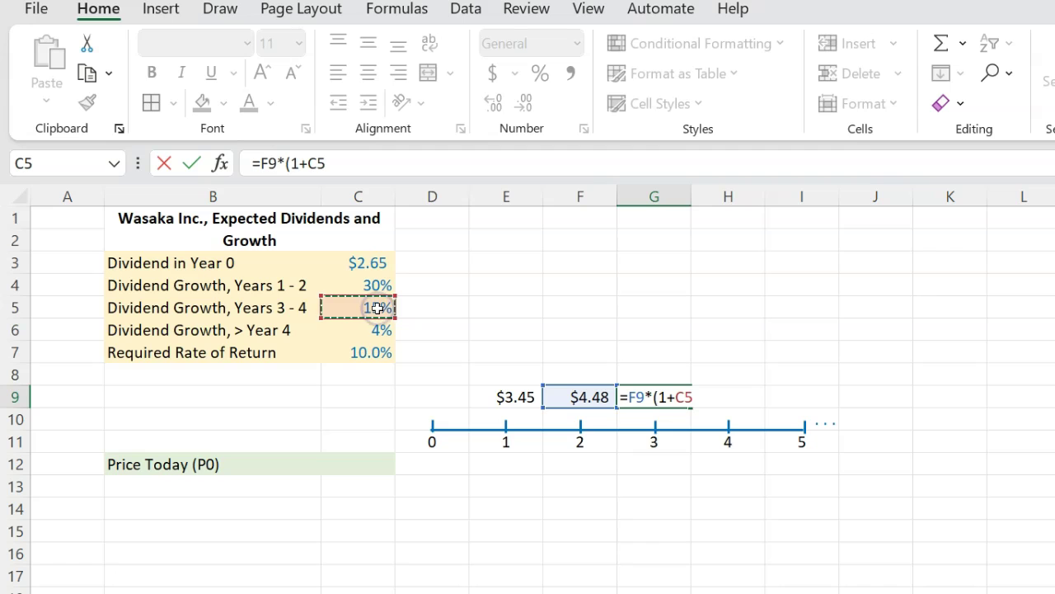
key(Tab)
text(=)
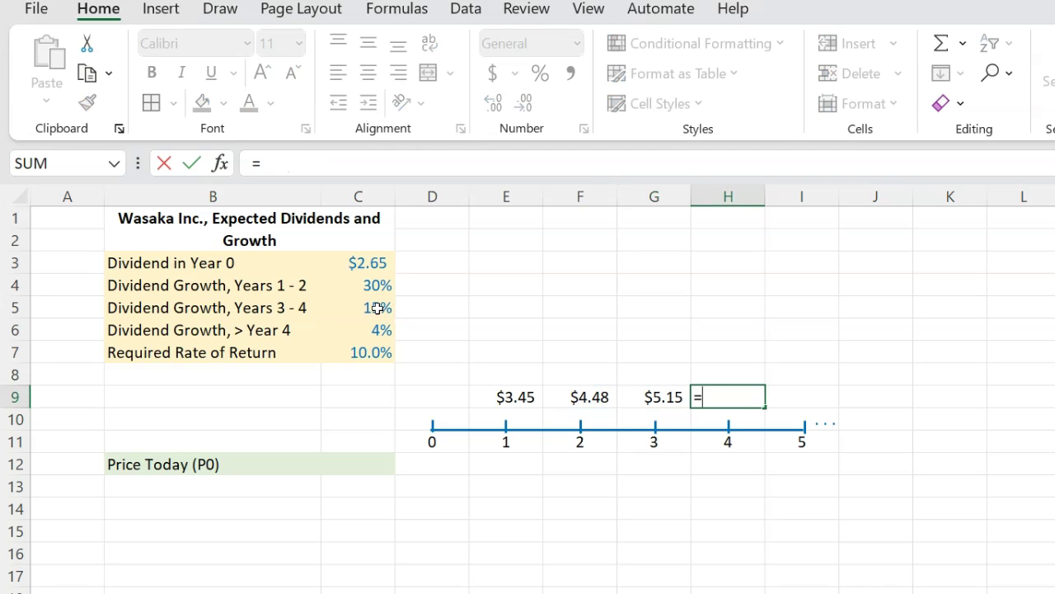
click(664, 397)
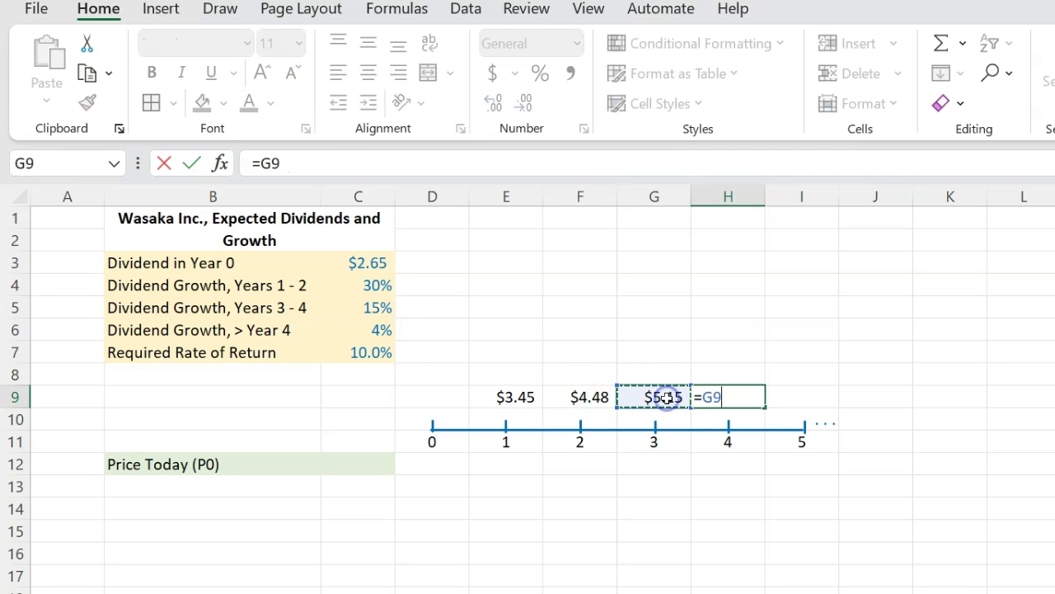
text(*(1+)
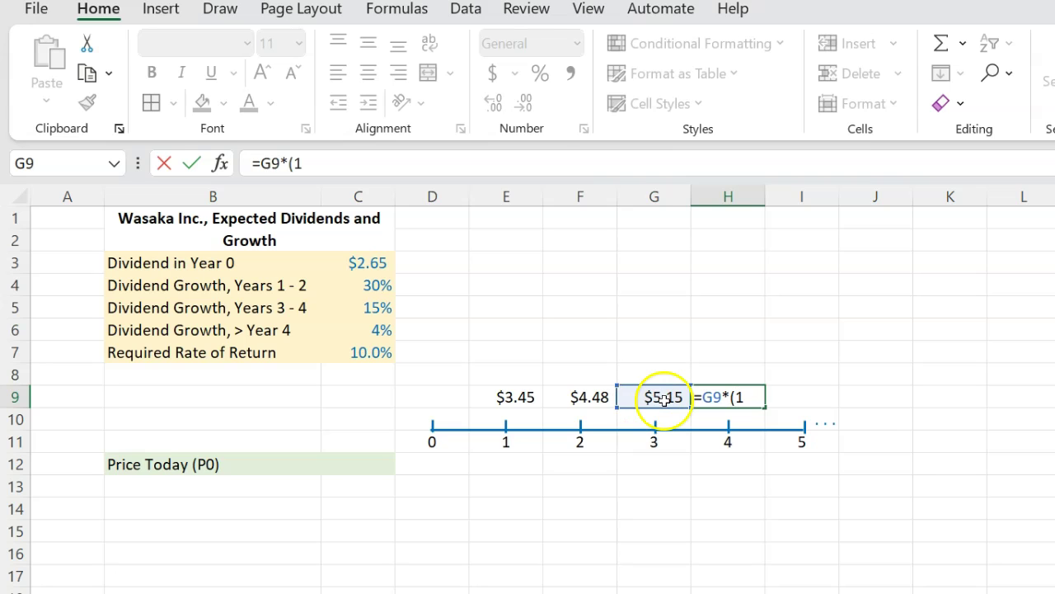
click(379, 306)
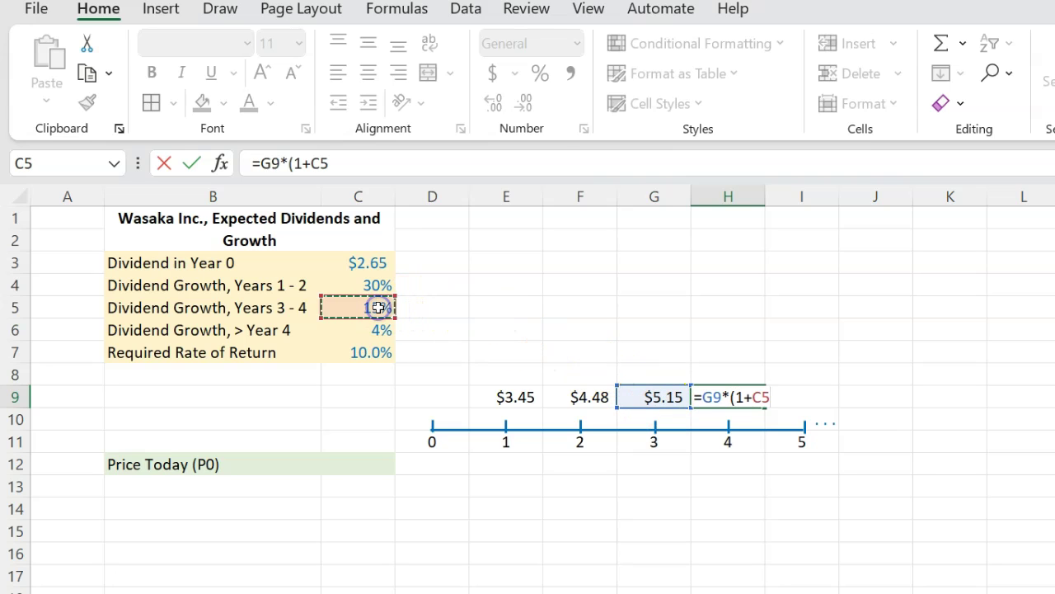
text())
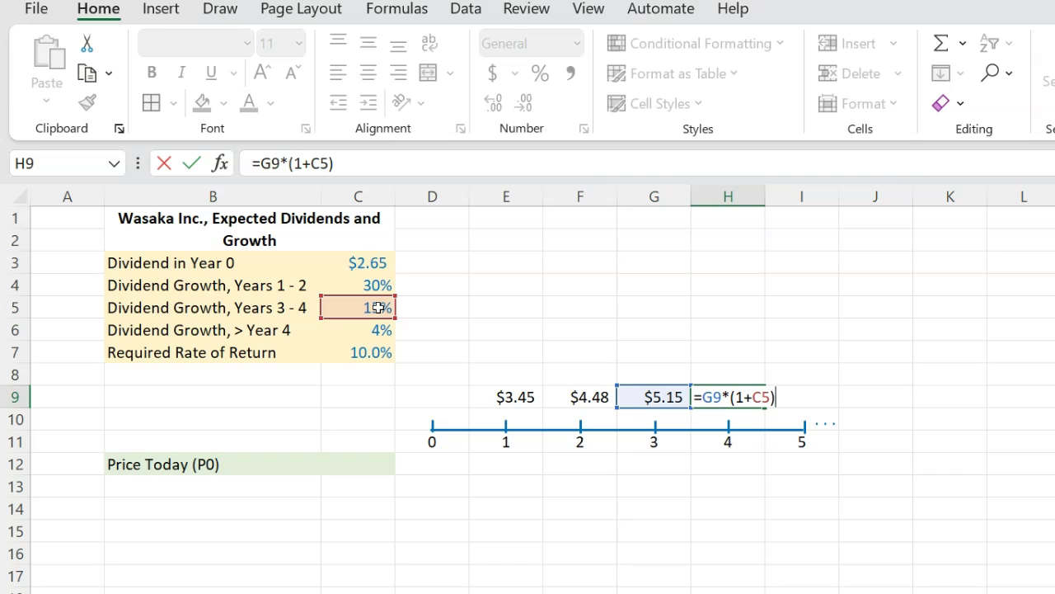
key(Return)
Step: Enter =H9*(1+C6) in I9 for the year 5 dividend of $6.16
key(Up)
key(Right)
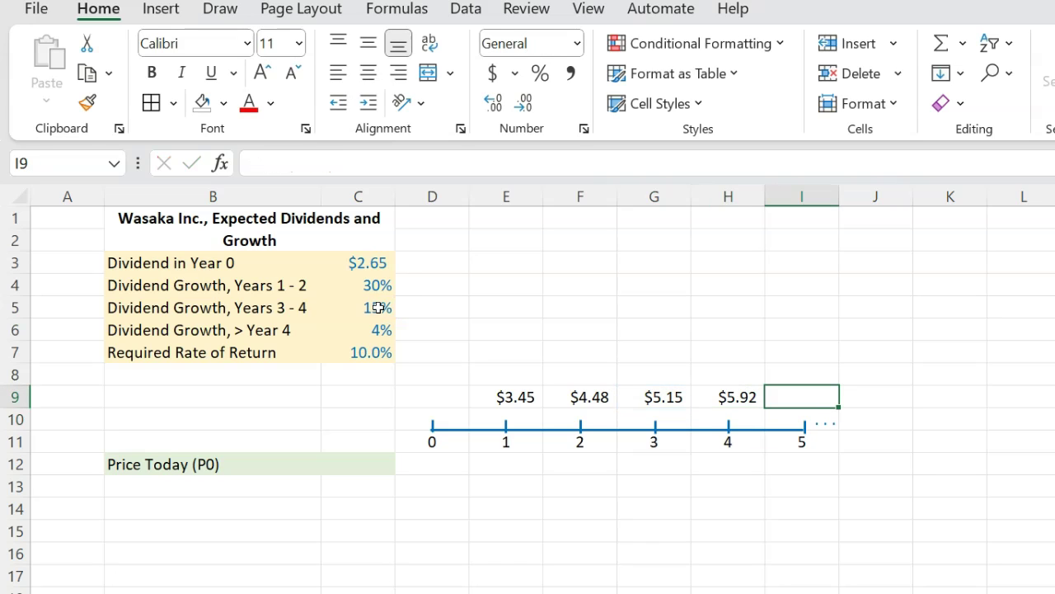
text(=)
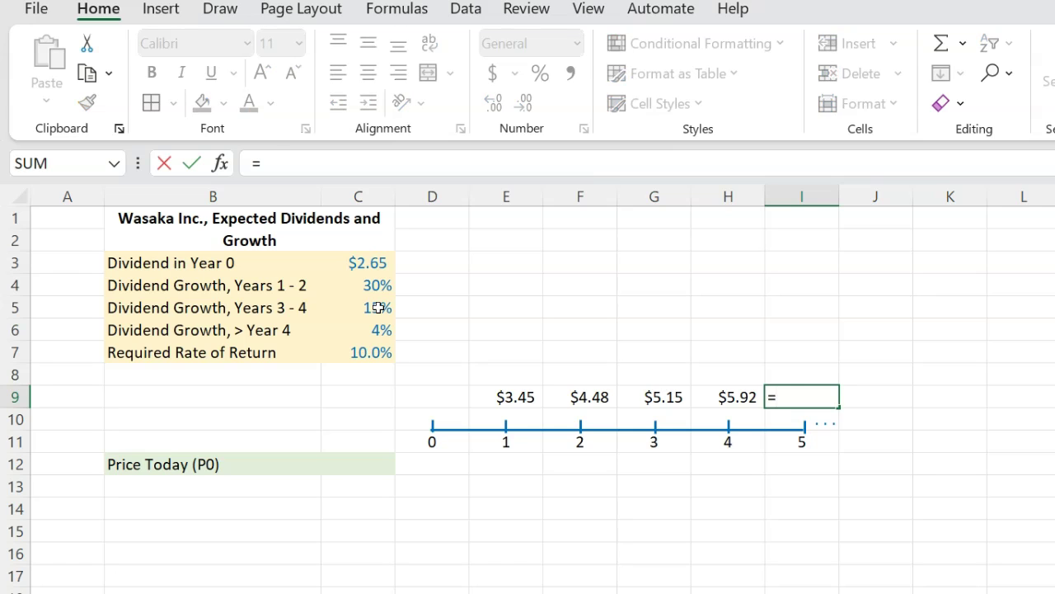
key(Left)
text(*)
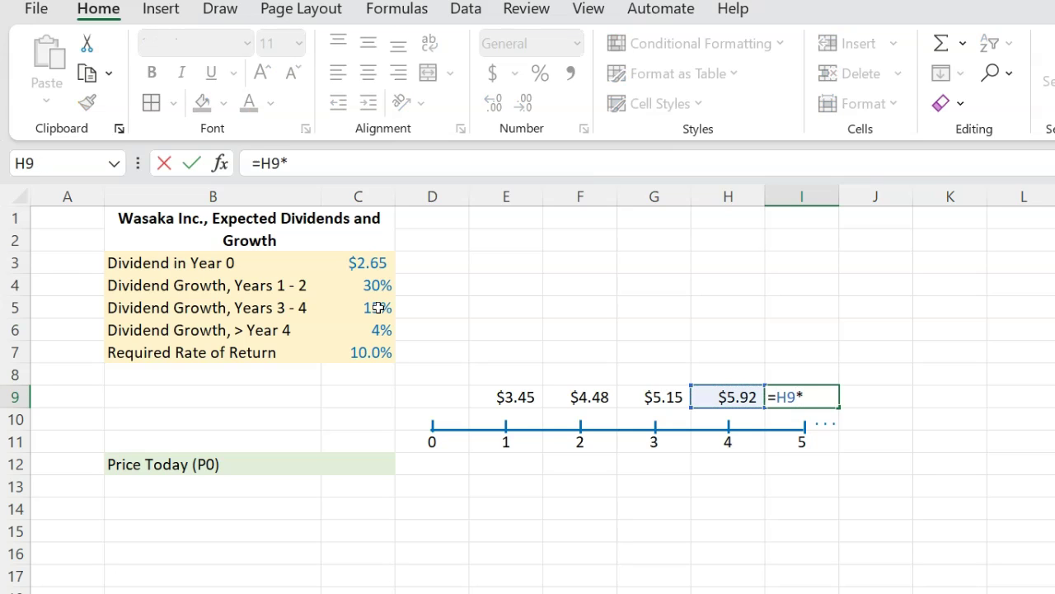
text((1+)
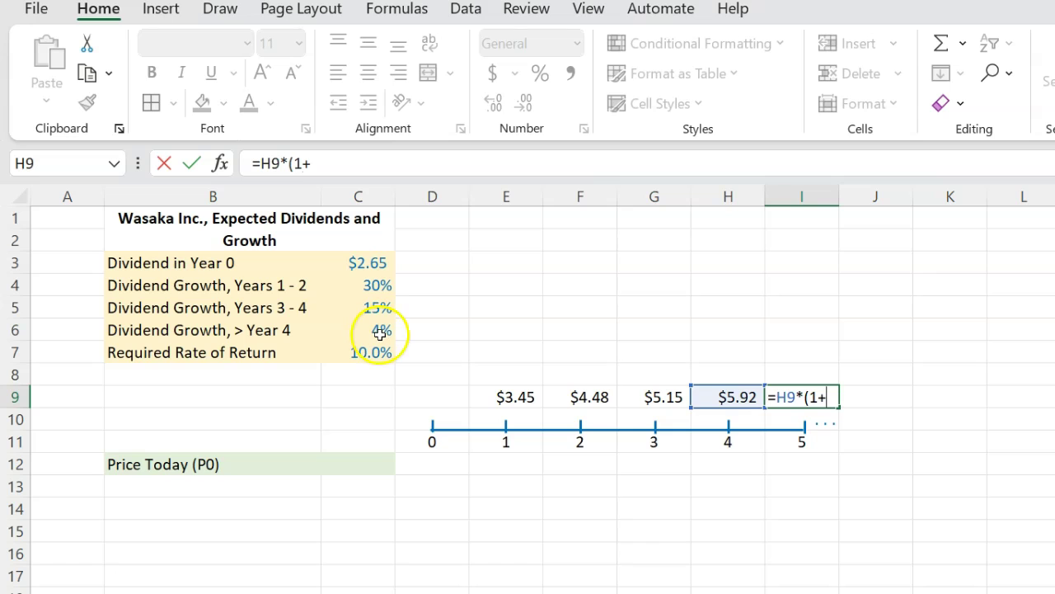
click(379, 329)
text())
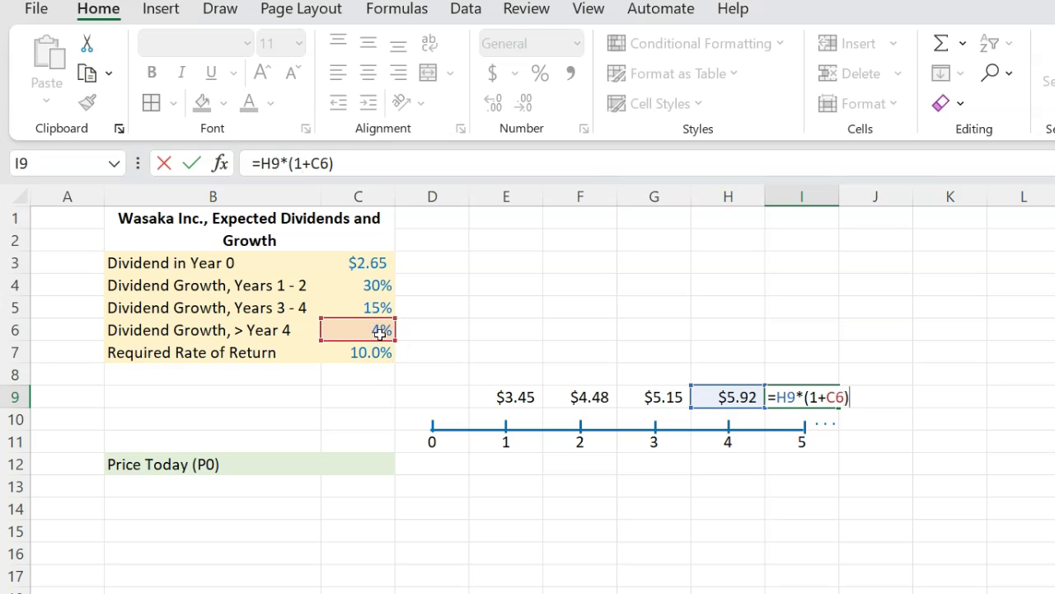
key(Return)
key(Up)
key(Right)
key(Right)
key(Right)
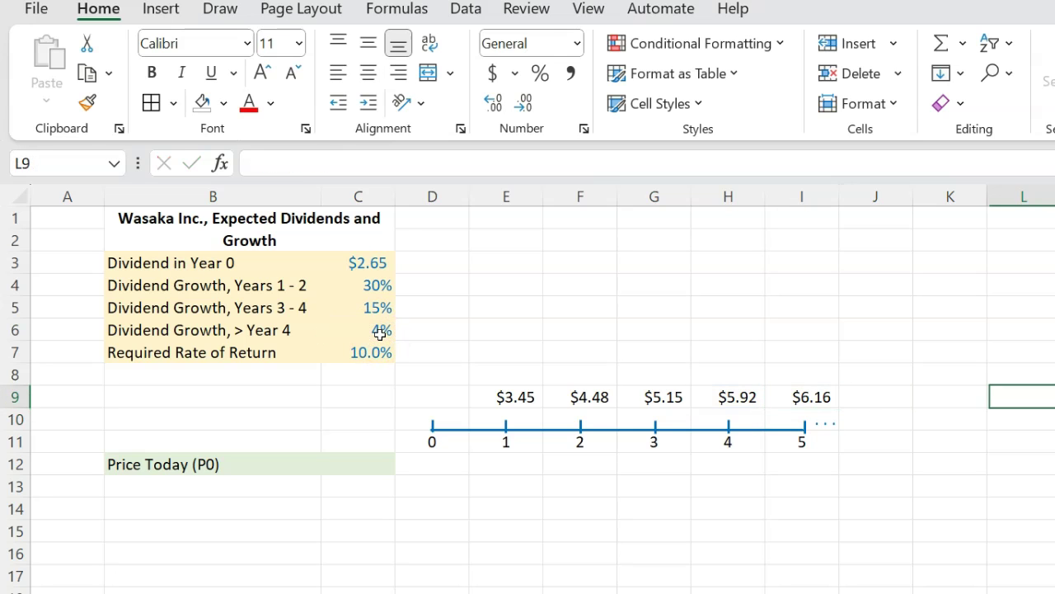
click(436, 569)
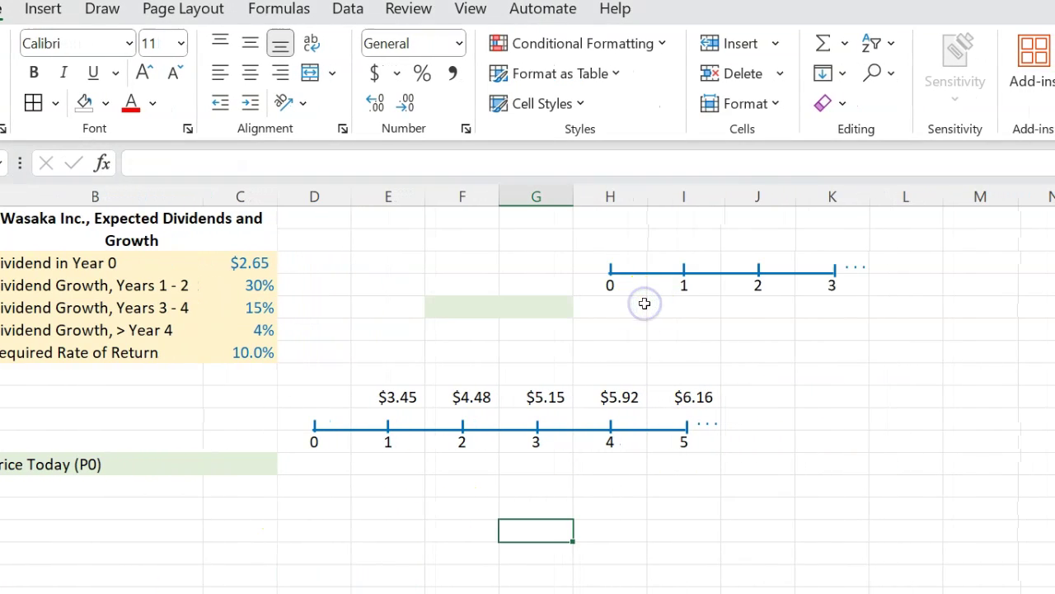
Step: Select the cell beside the green-shaded label area
click(645, 303)
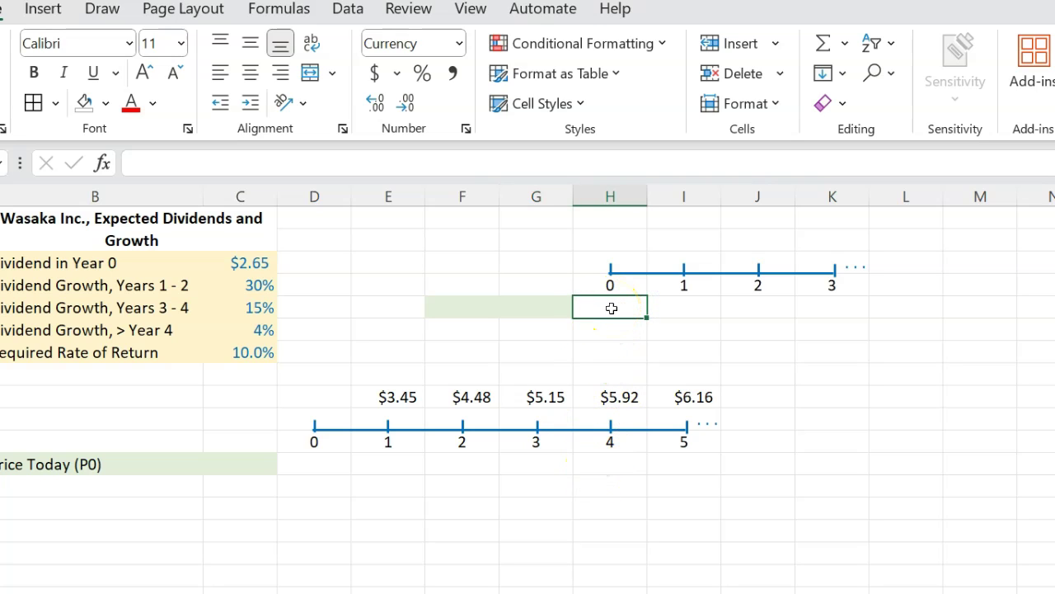
Step: Link the cell above year 1 of the upper timeline to I9, showing $6.16
click(681, 248)
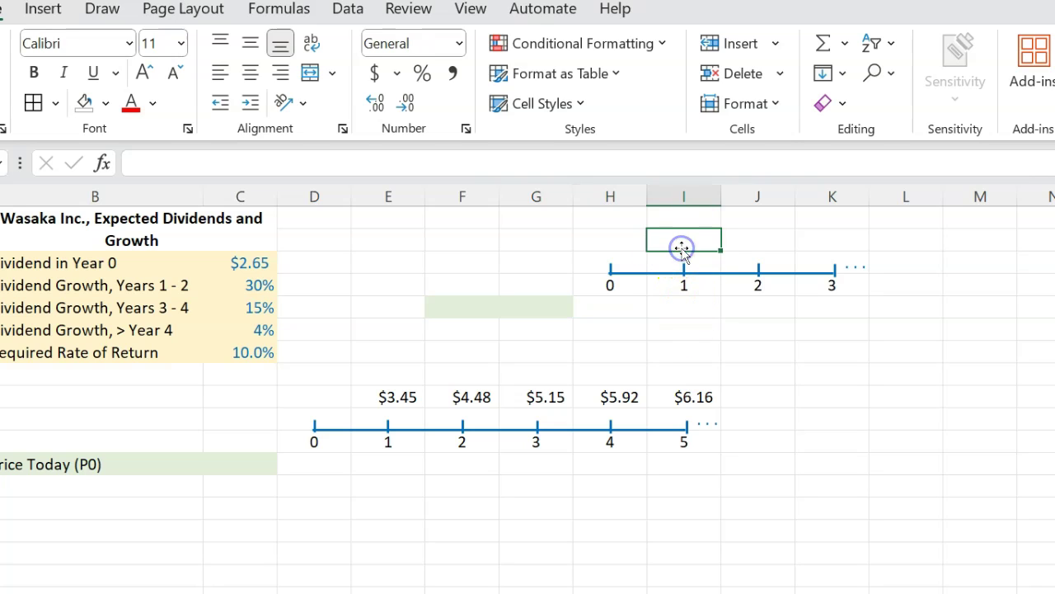
text(=)
key(Down)
key(Down)
key(Down)
key(Down)
key(Down)
key(Down)
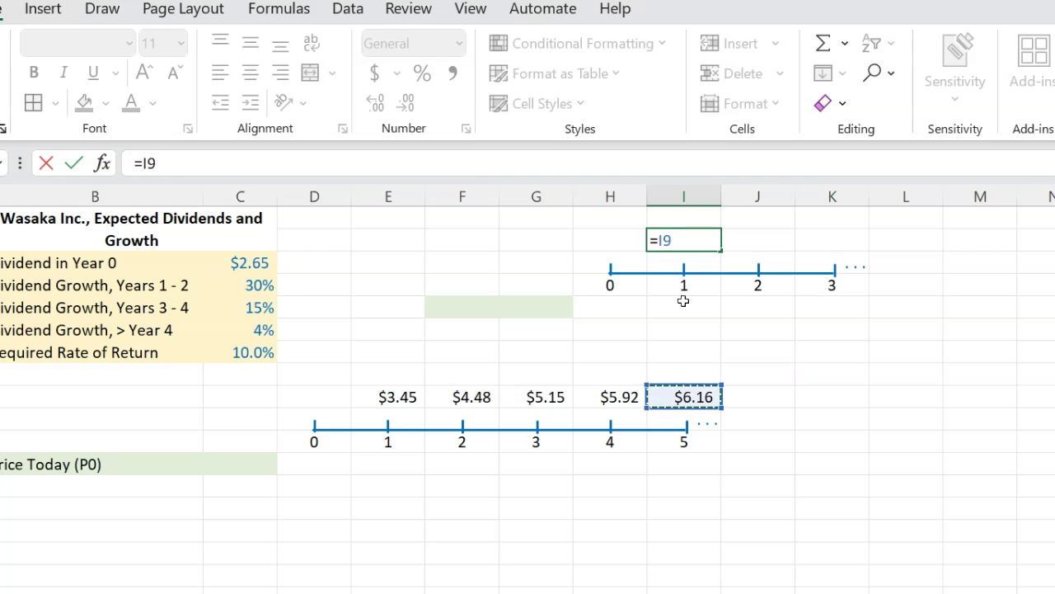
key(ctrl+Return)
key(Right)
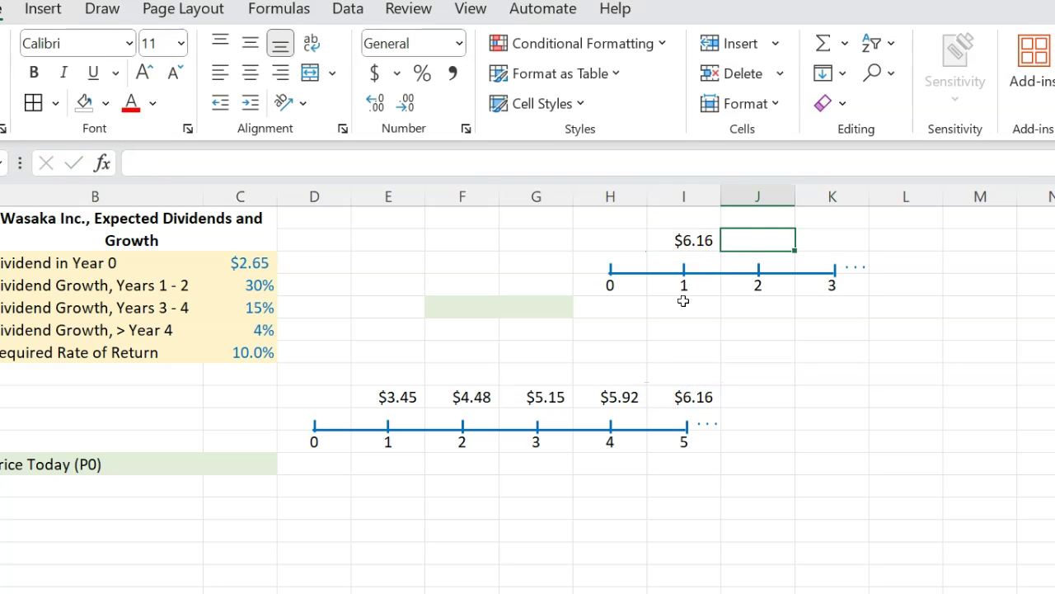
key(Left)
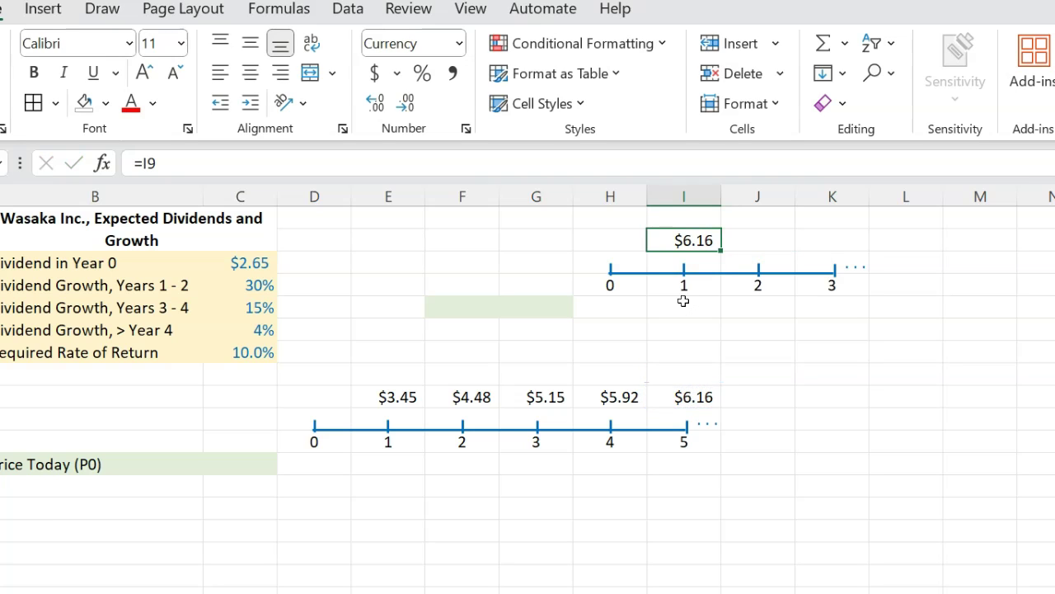
click(619, 307)
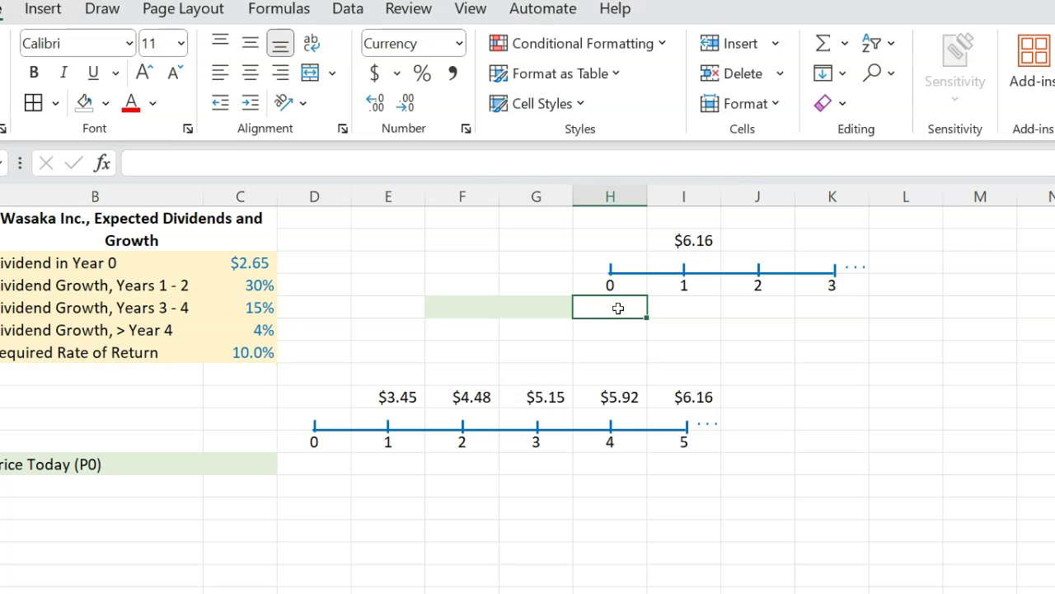
click(472, 309)
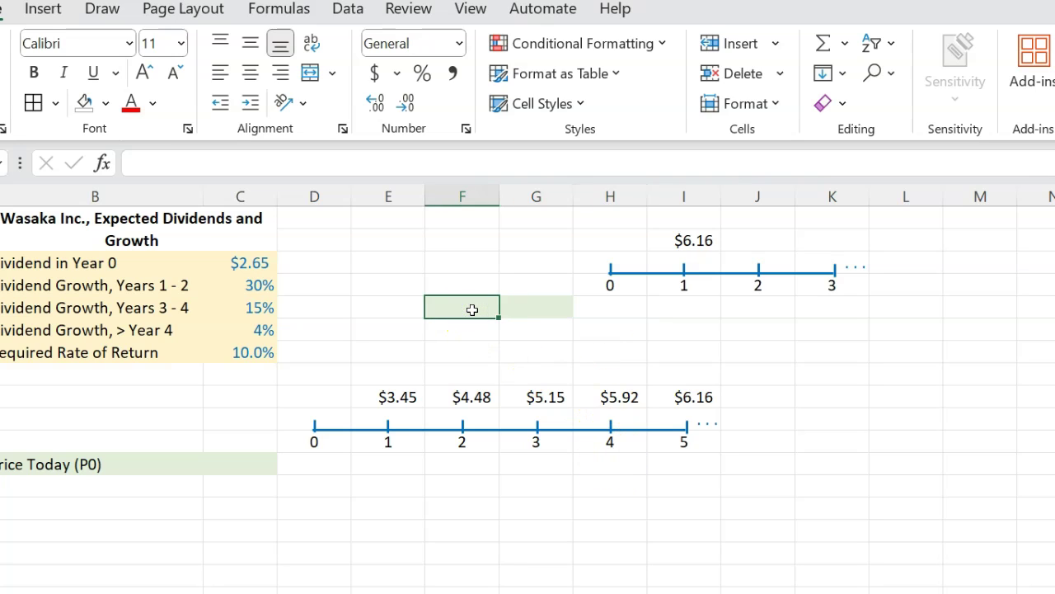
Step: Enter the label 'Price in Year 4 (P4)' in F5
text(Price )
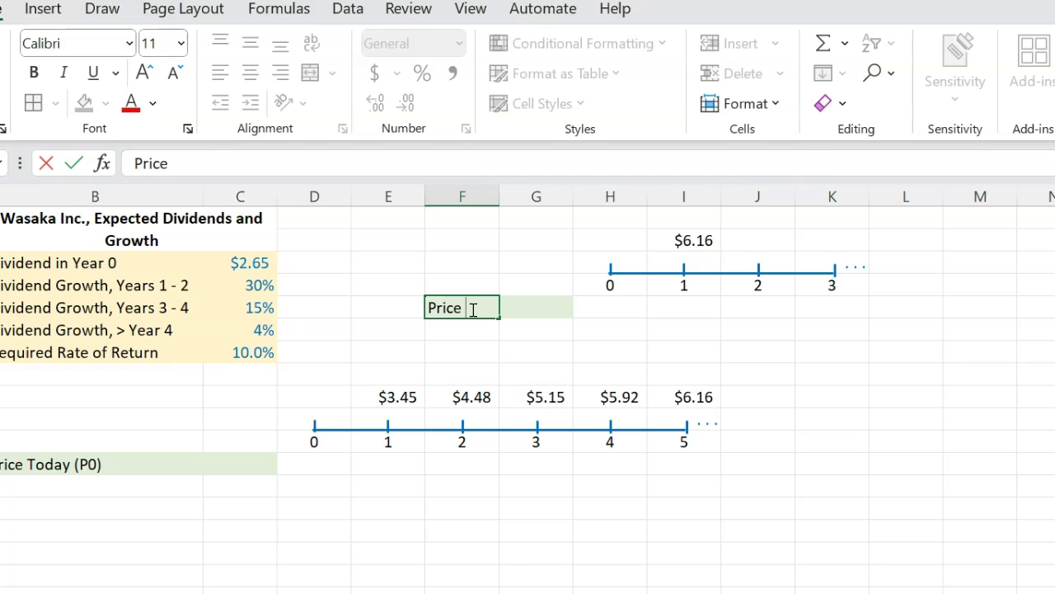
text(in Year )
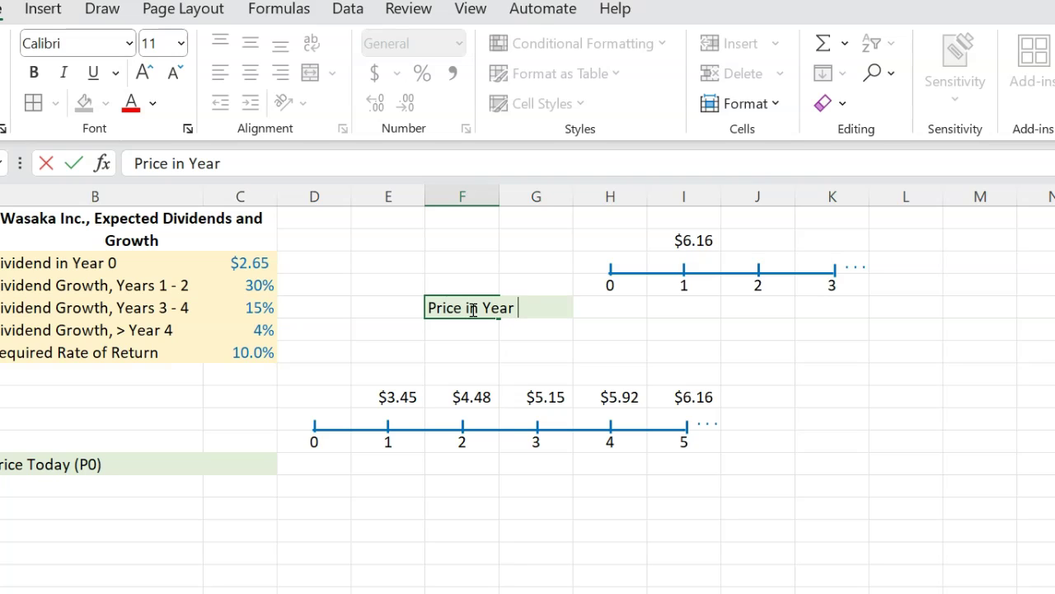
text(4 (P4))
key(Return)
key(Up)
key(Right)
key(Right)
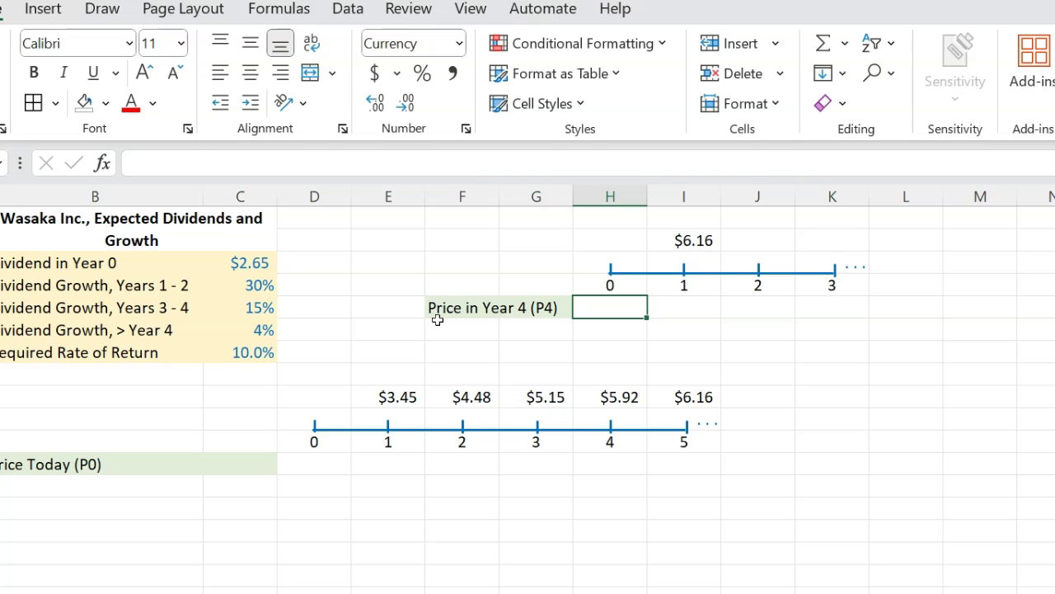
Step: Enter =I2/(C7-C6) in H5, giving a P4 of $102.66
text(=)
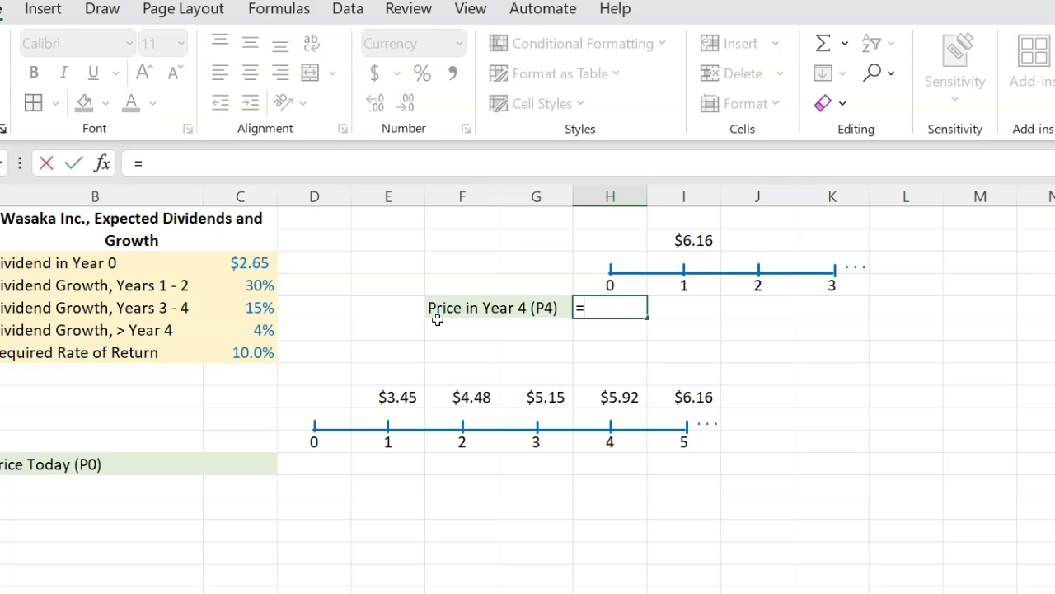
key(Up)
key(Up)
key(Up)
key(Right)
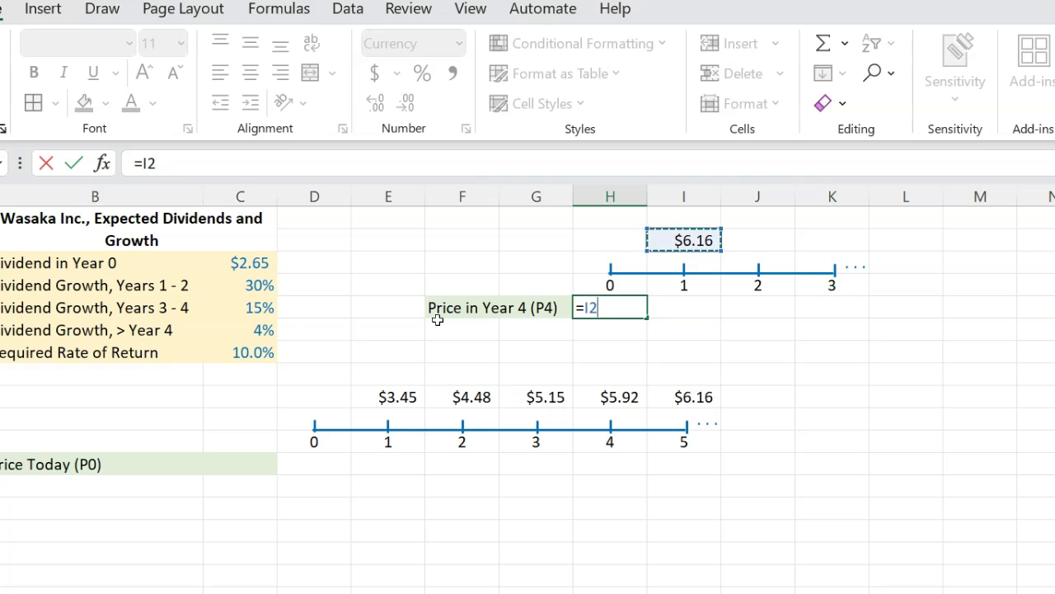
text(/()
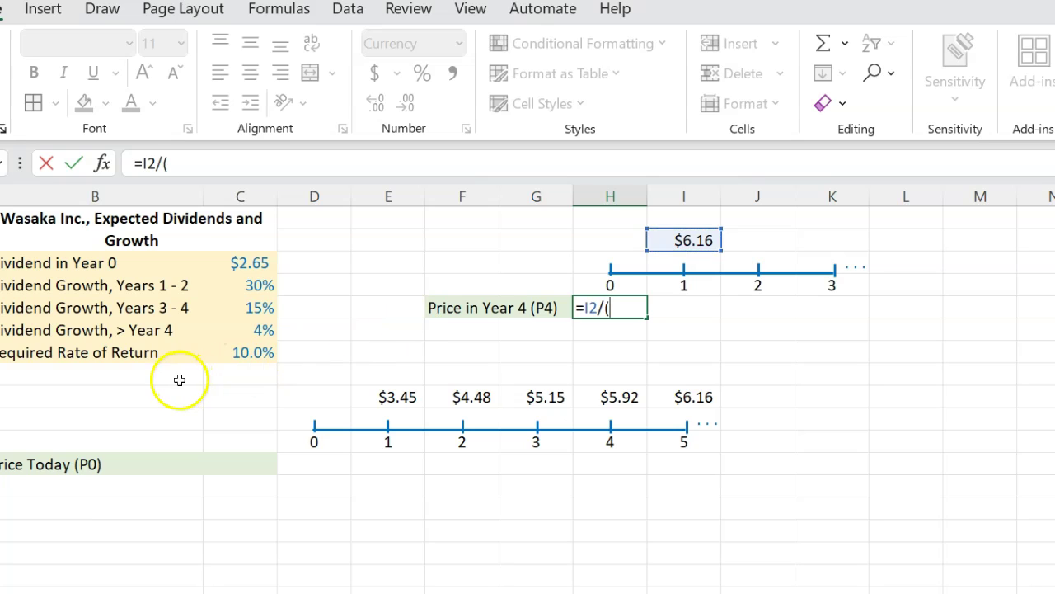
click(259, 353)
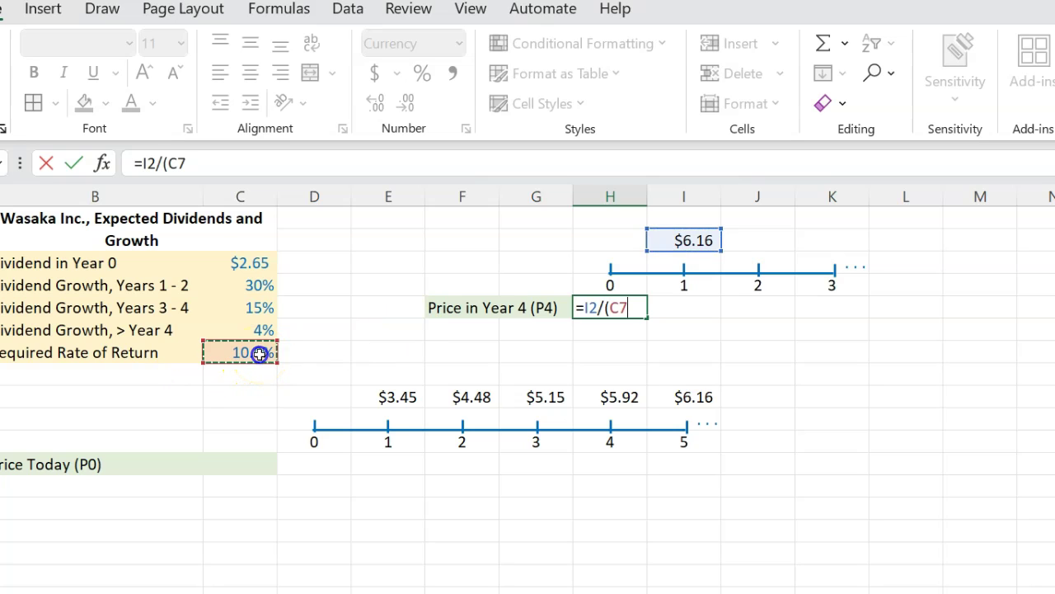
text(-)
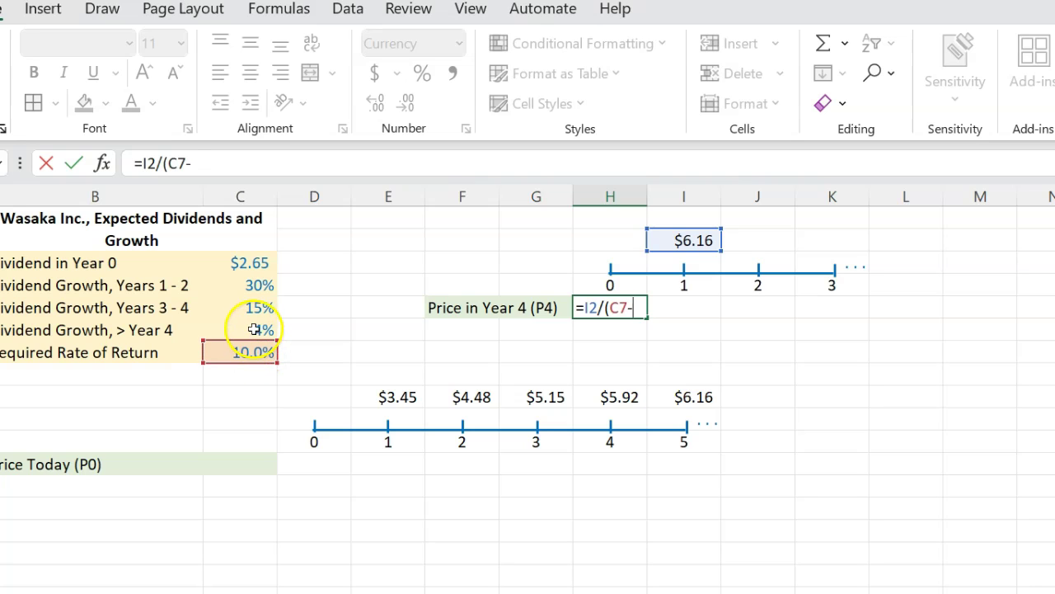
click(257, 330)
text())
key(Return)
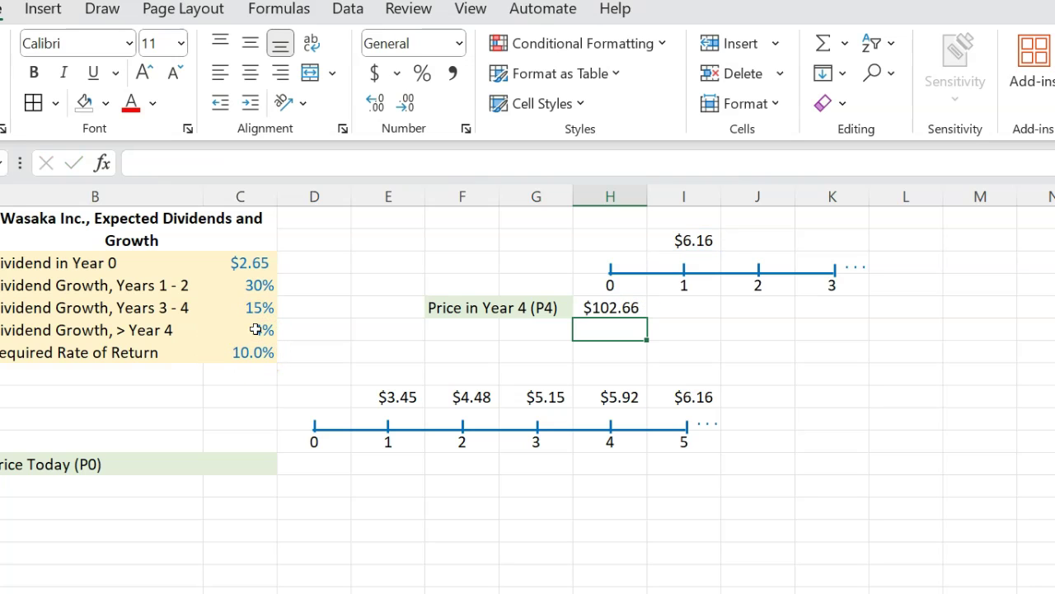
Step: Link E8:G8 to the dividends below them ($3.45, $4.48, $5.15) by copying =E9 across
click(407, 377)
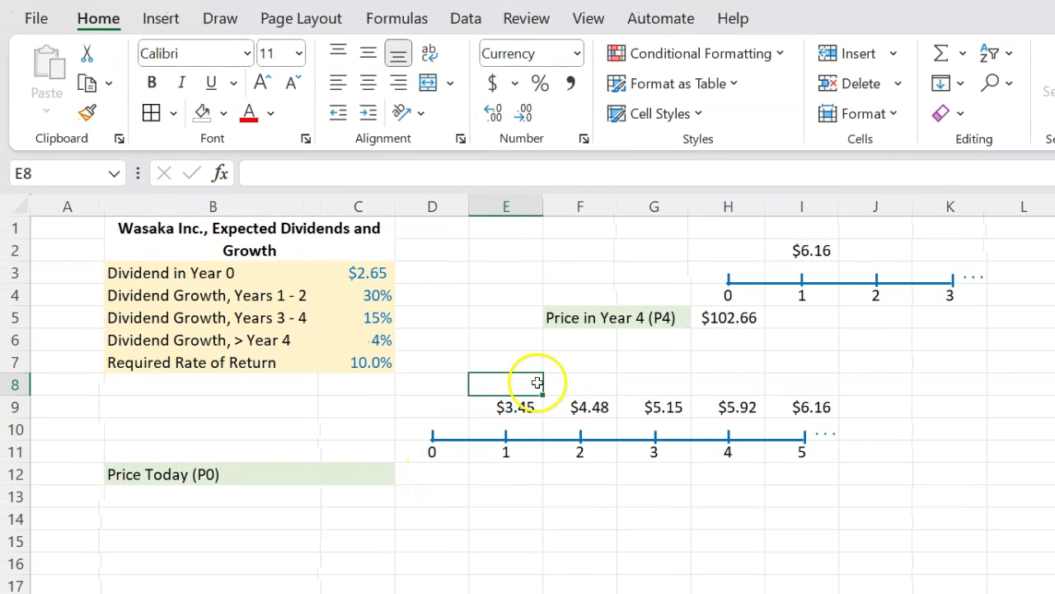
text(=)
key(Down)
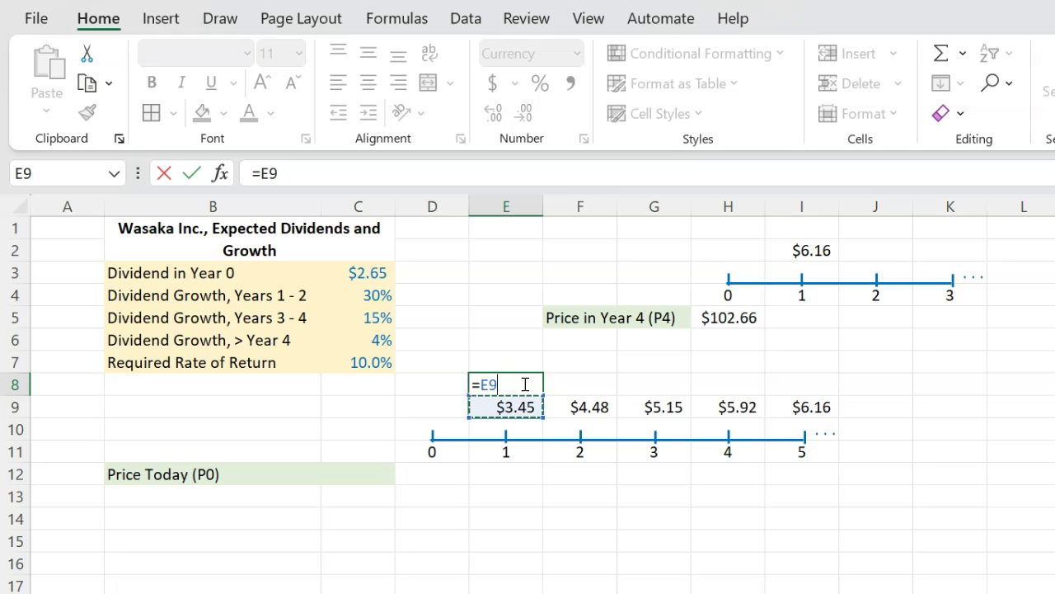
key(Return)
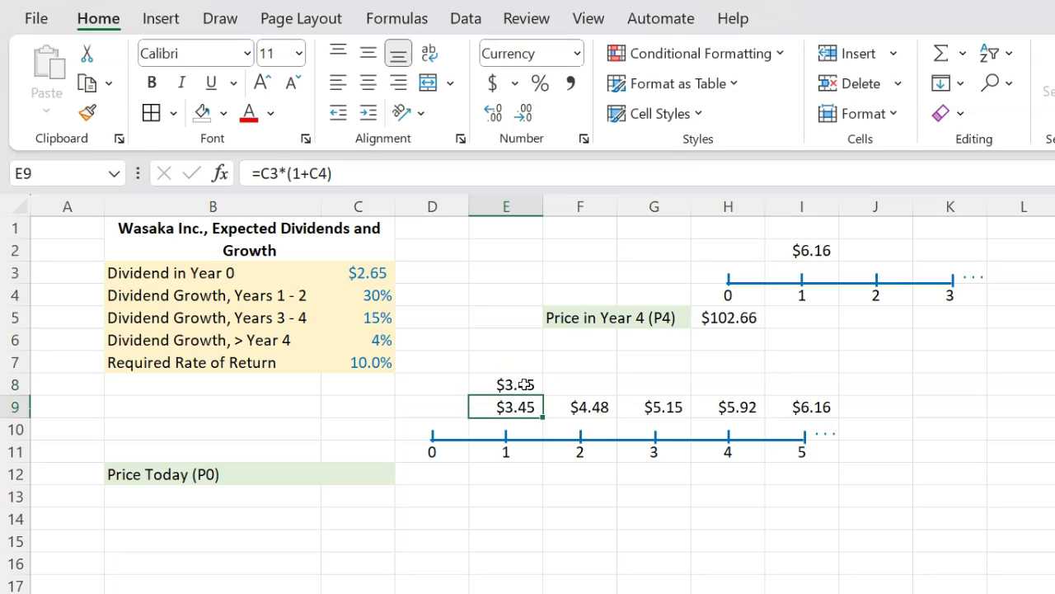
click(525, 384)
key(ctrl+c)
key(shift+Right)
key(shift+Right)
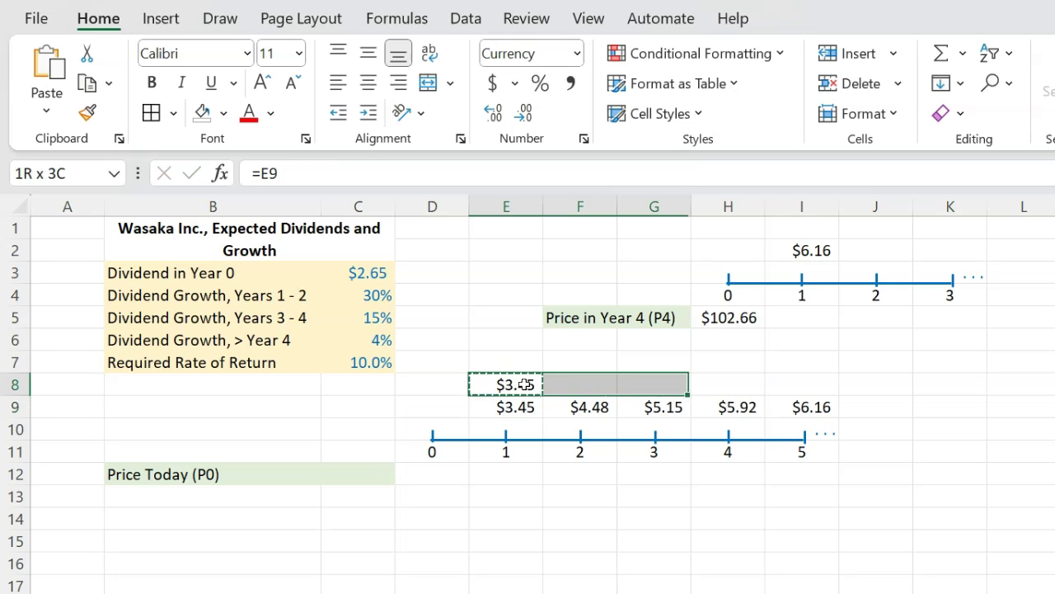
key(ctrl+v)
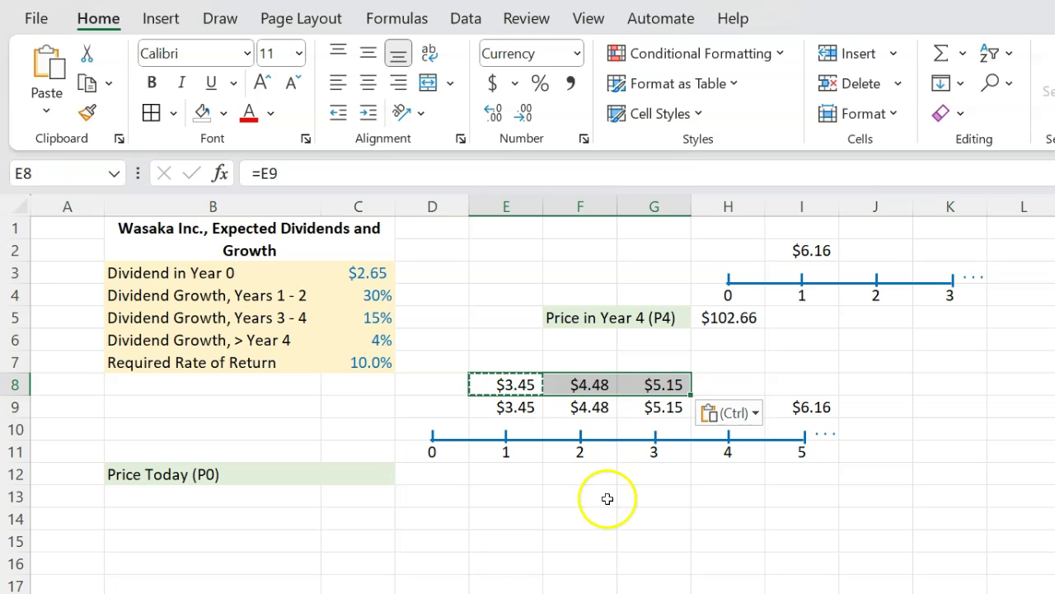
click(626, 516)
Step: Check the copied formulas in F8 and G8 and review the P4 formula in H5
click(587, 384)
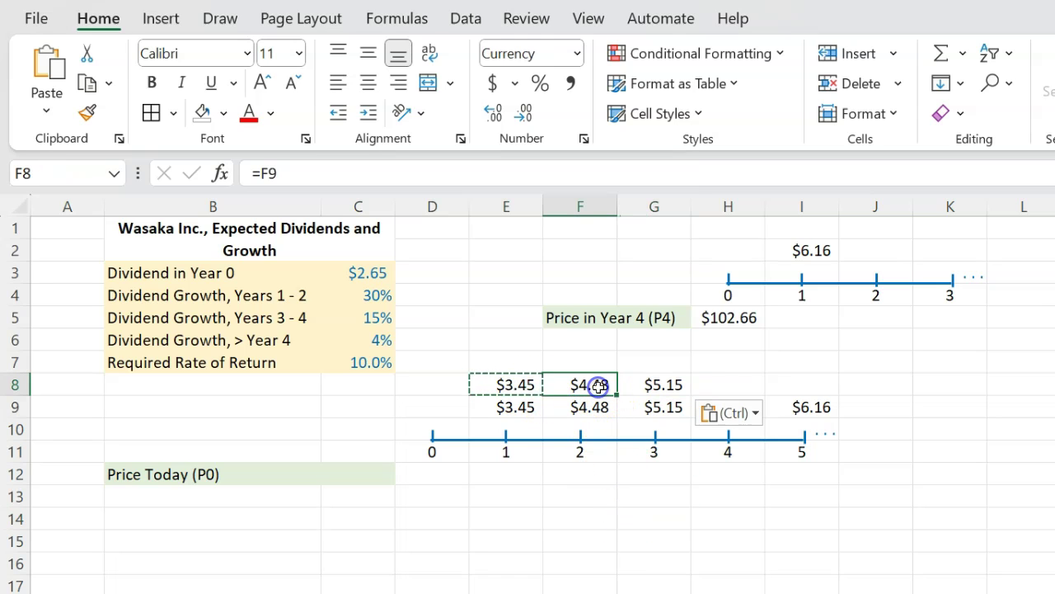
click(668, 388)
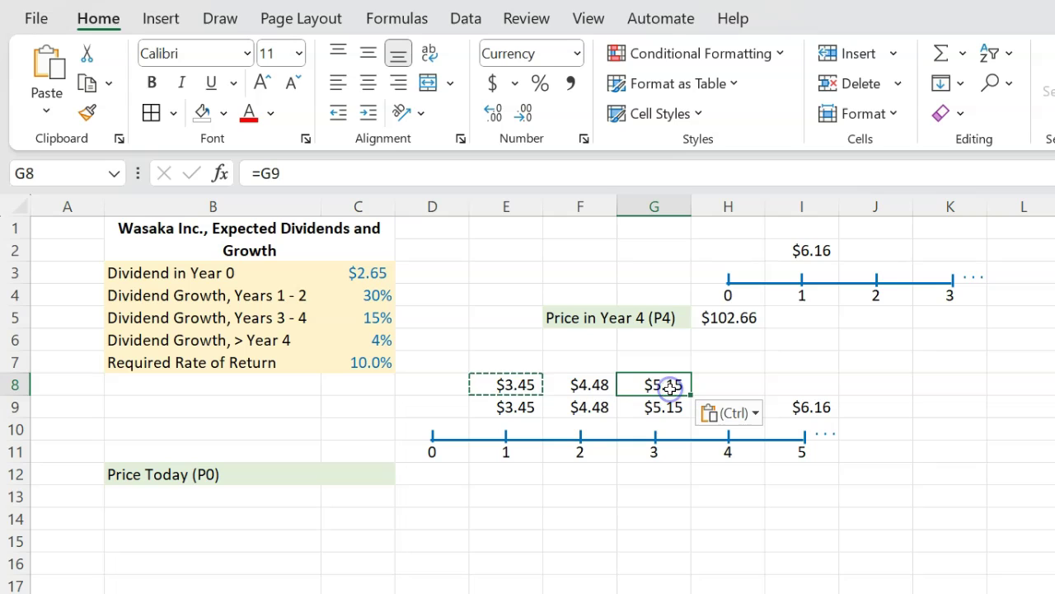
click(751, 388)
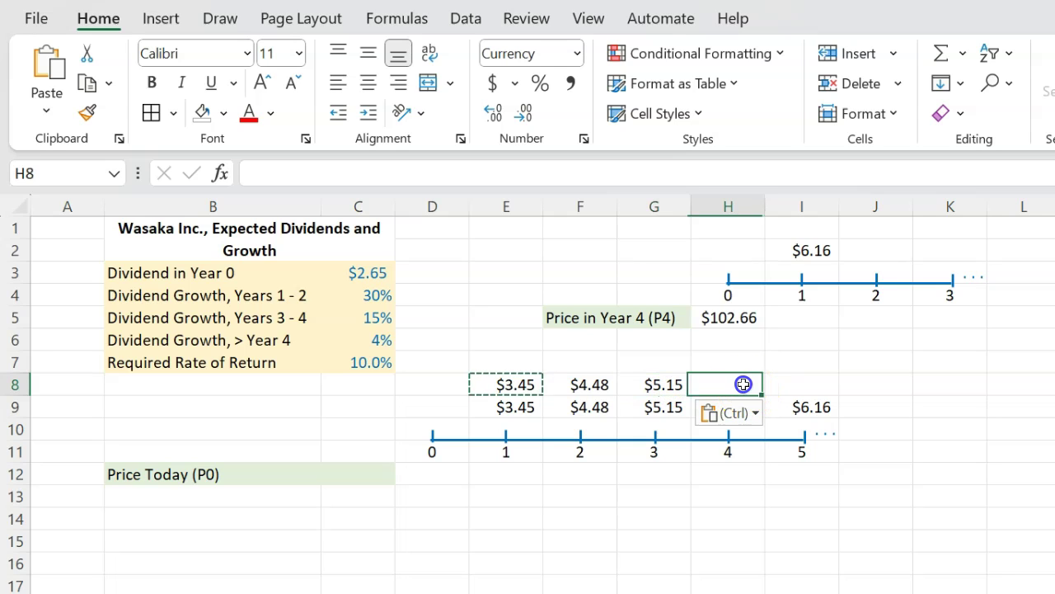
click(769, 512)
click(714, 517)
click(742, 385)
key(Escape)
key(Down)
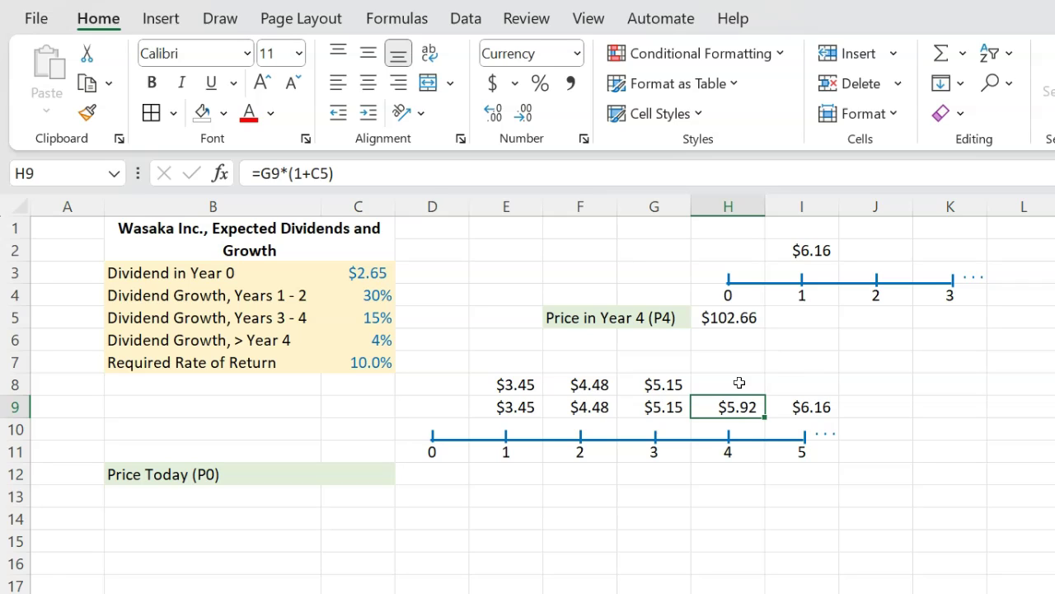
key(Up)
key(Up)
key(Up)
key(Up)
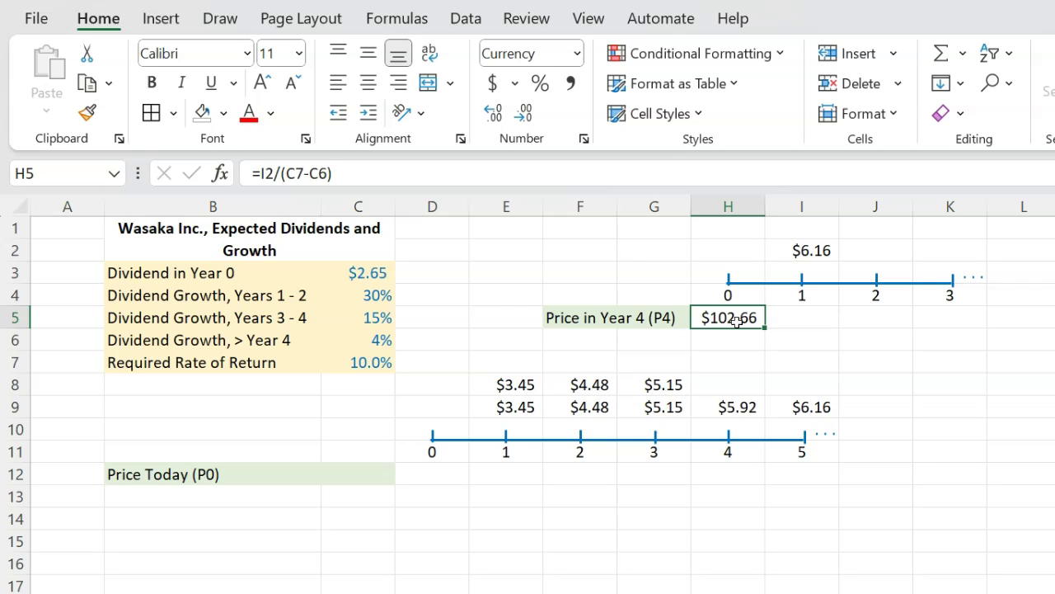
key(Down)
key(Down)
key(Down)
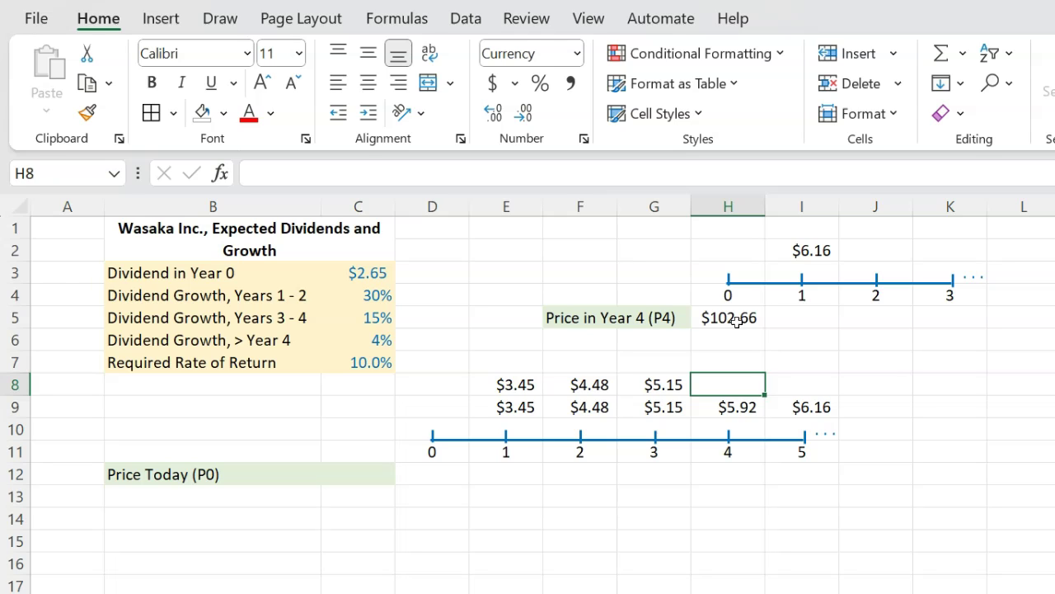
Step: Enter =H9+H5 in H8, the $5.92 dividend plus the $102.66 P4, giving $108.58
text(=)
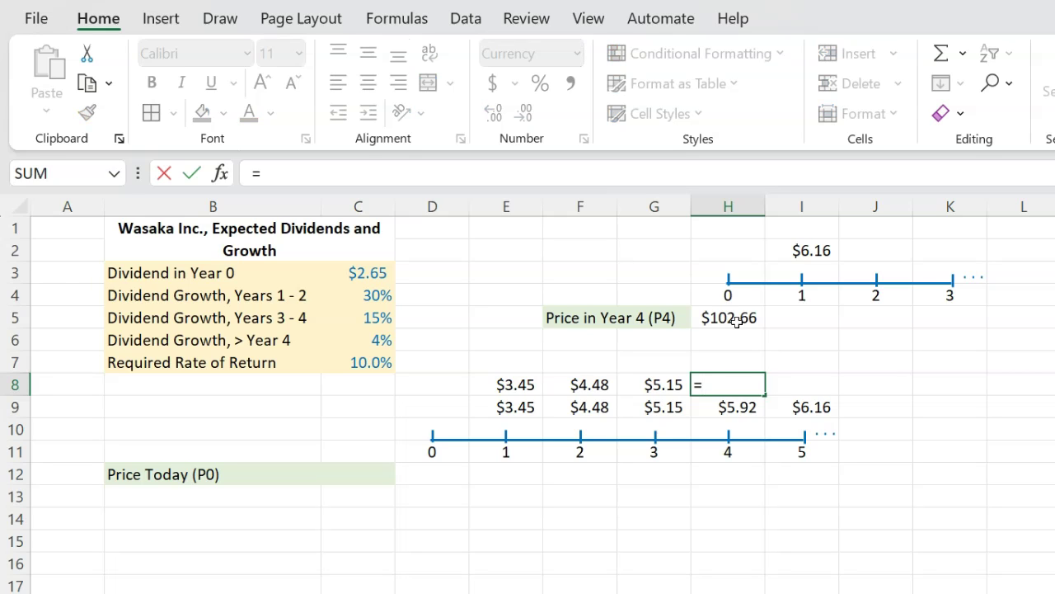
key(Down)
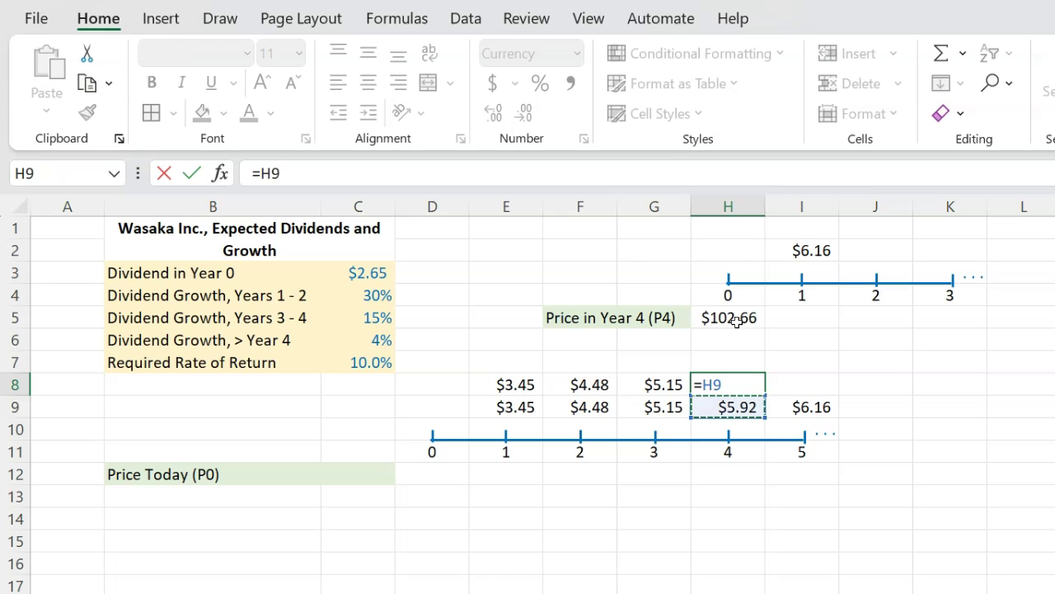
text(+)
click(736, 321)
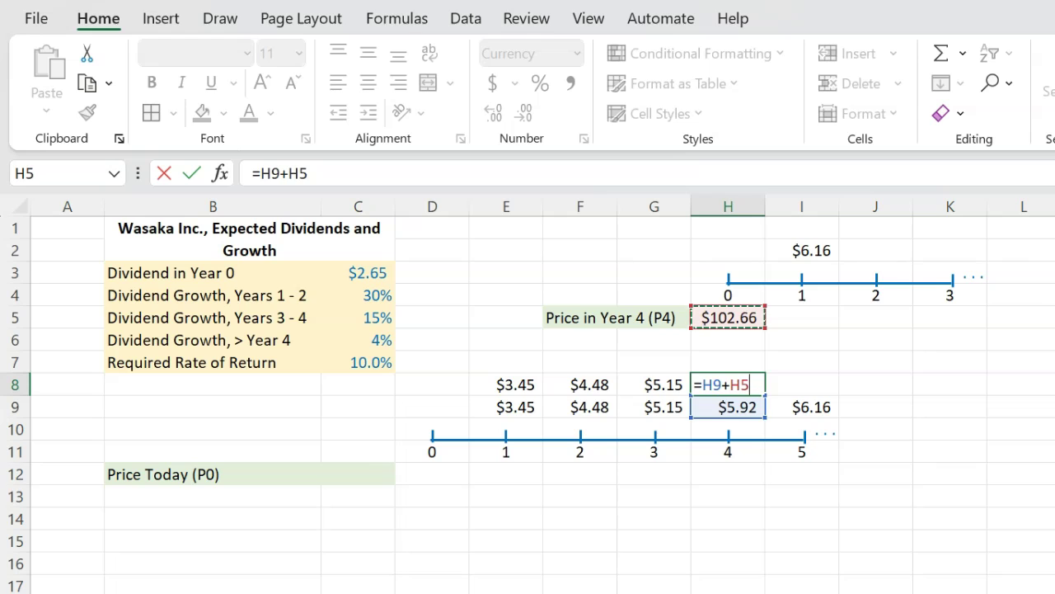
click(401, 475)
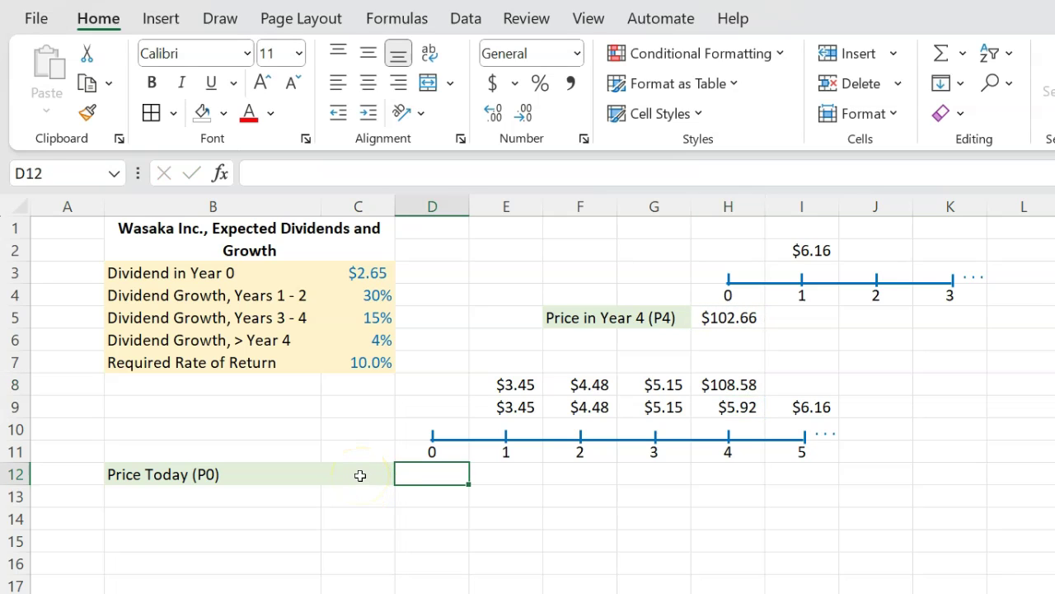
Step: Enter =NPV(C7,E8:H8) in C12 to get today's price of $84.87
click(360, 476)
text(=)
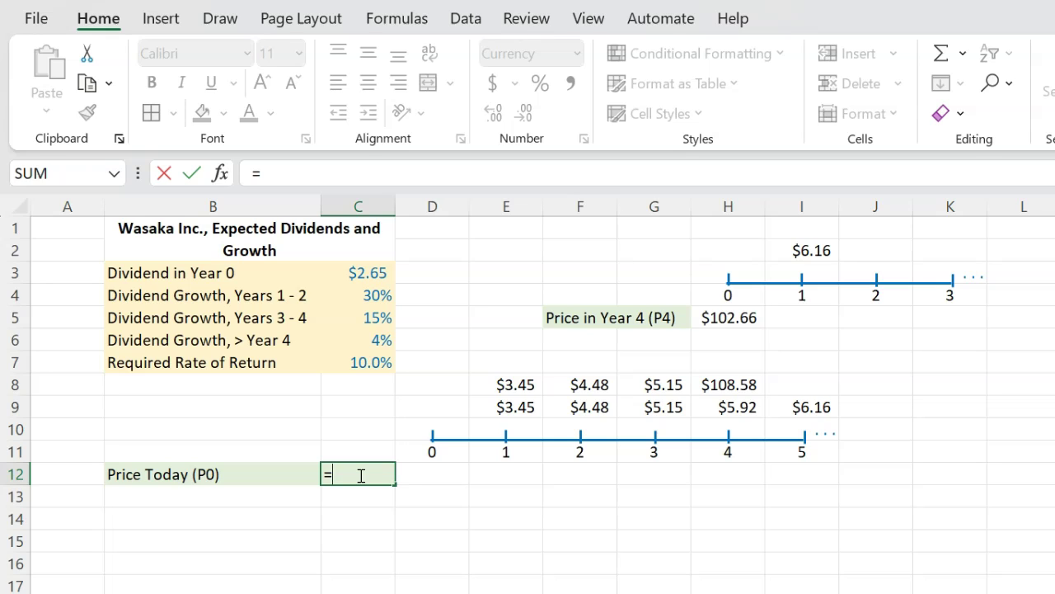
text(npv)
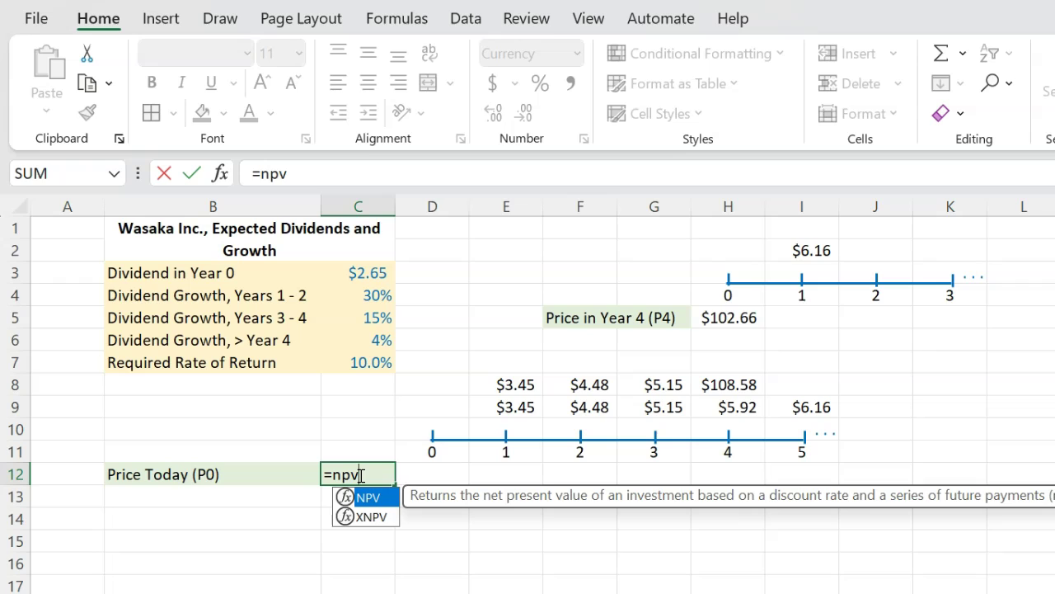
text(()
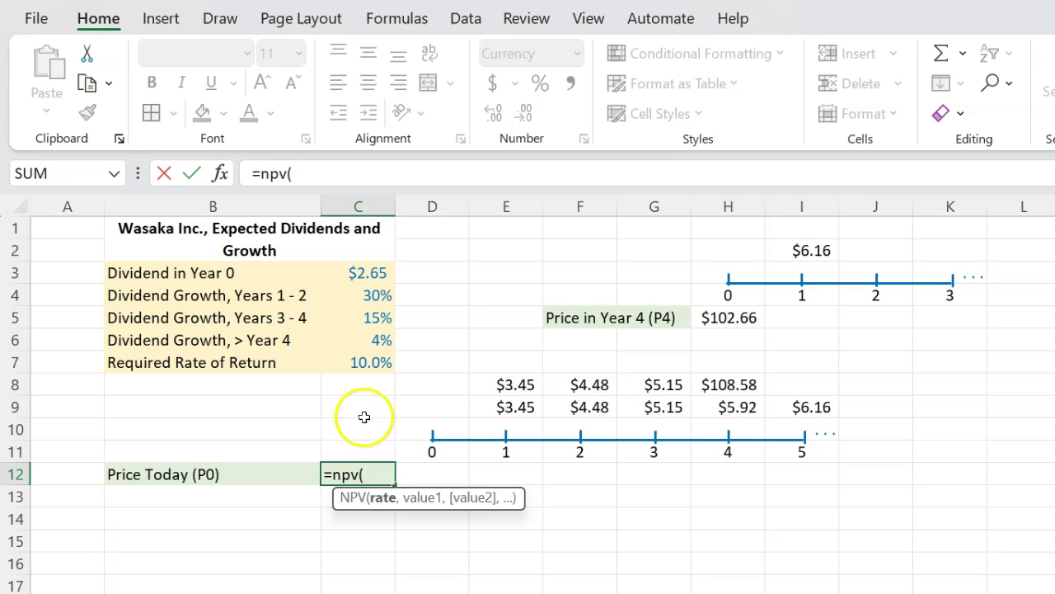
click(371, 362)
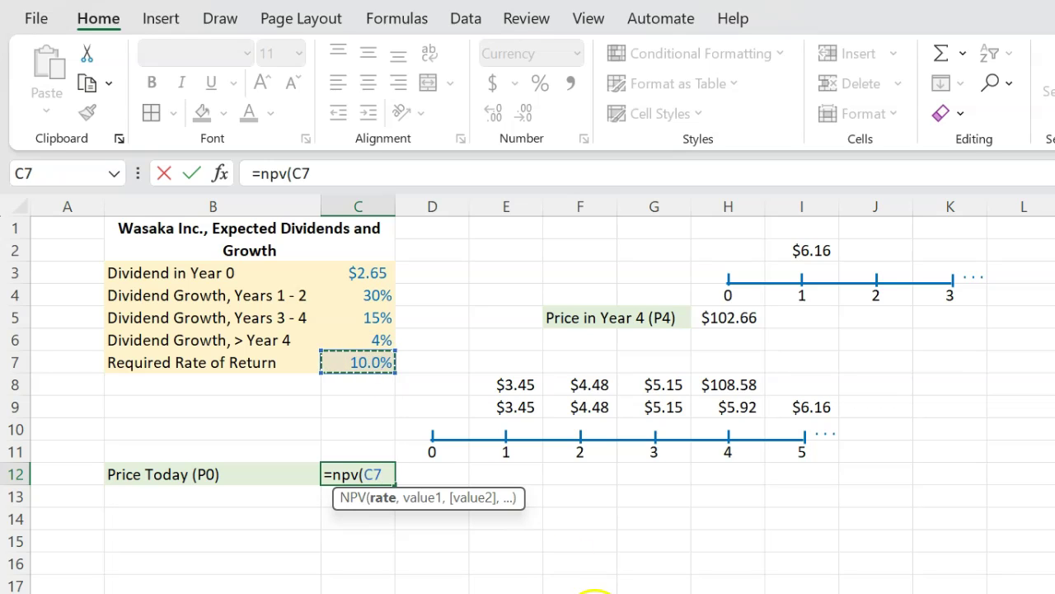
text(,)
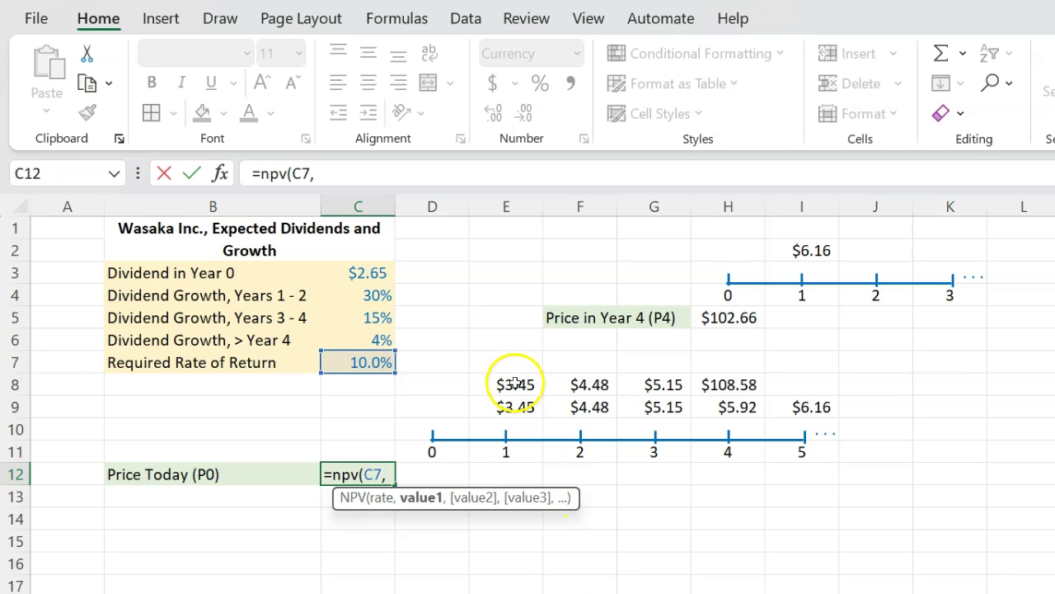
drag(515, 384, 709, 384)
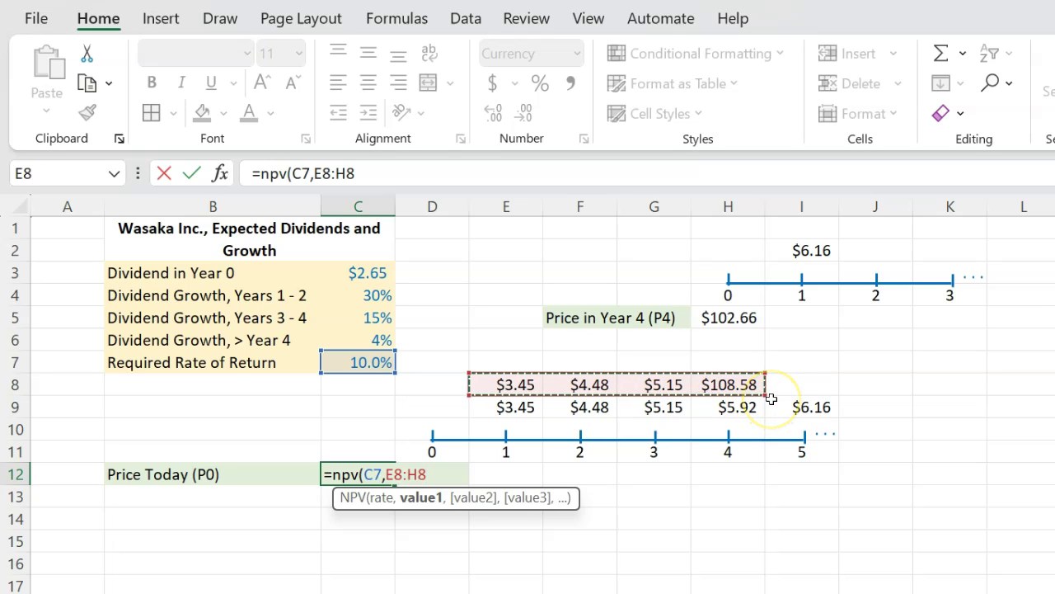
text())
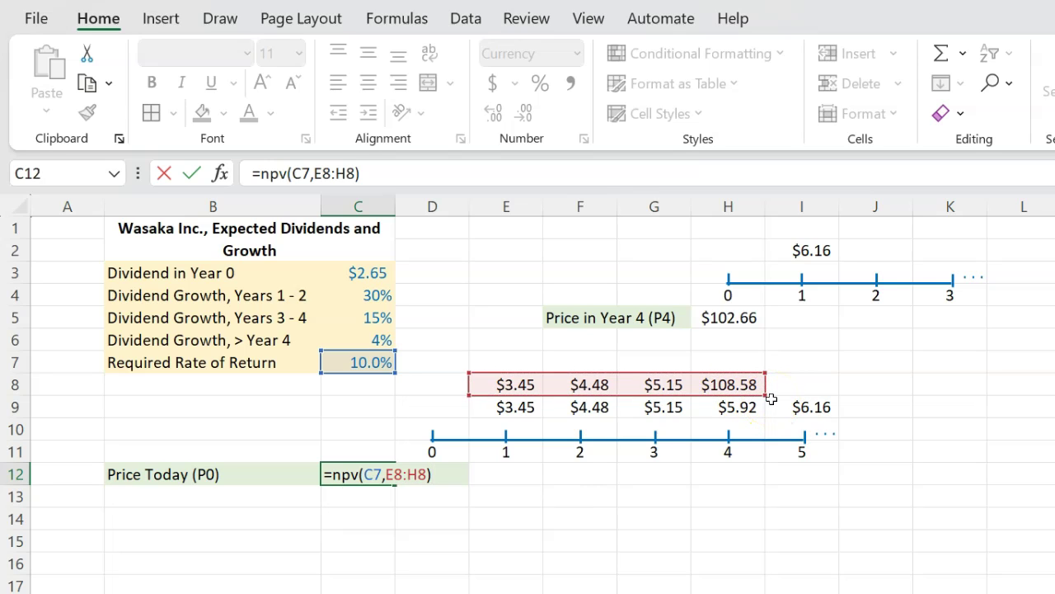
key(Return)
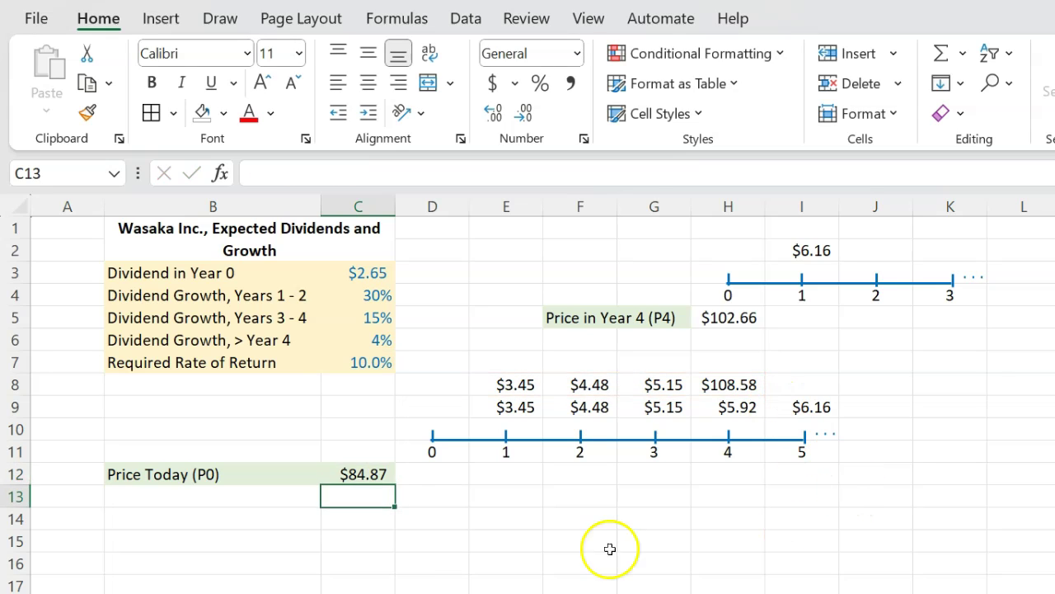